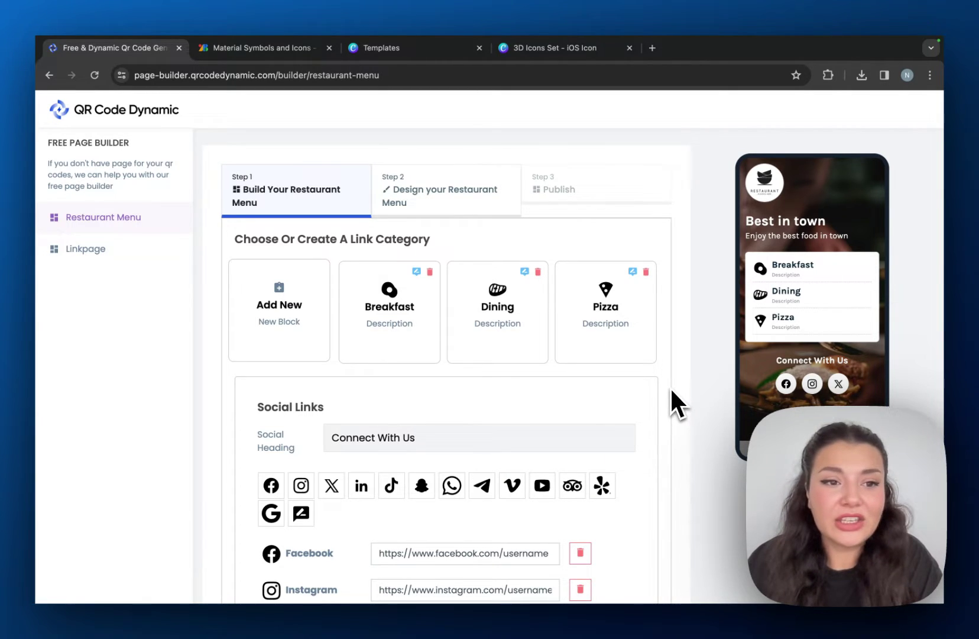
pyautogui.scroll(-1, 367, 421)
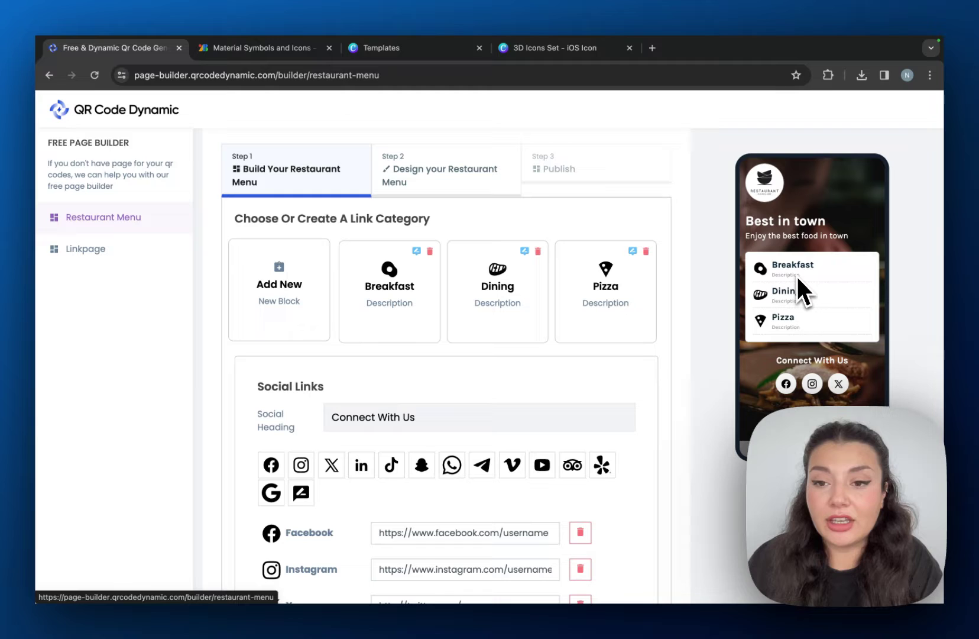
pyautogui.scroll(-2, 664, 362)
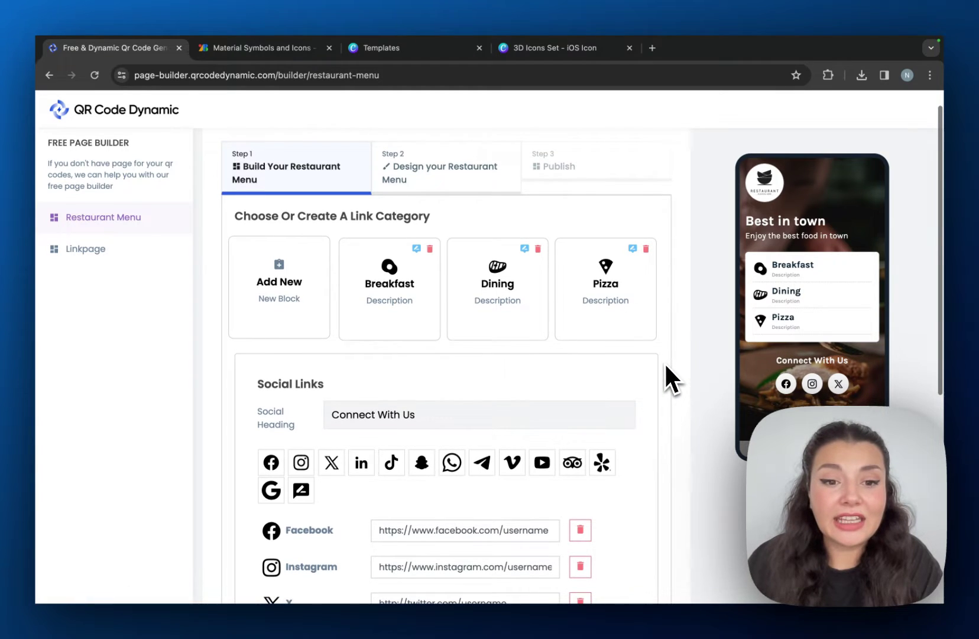
pyautogui.scroll(-8, 628, 371)
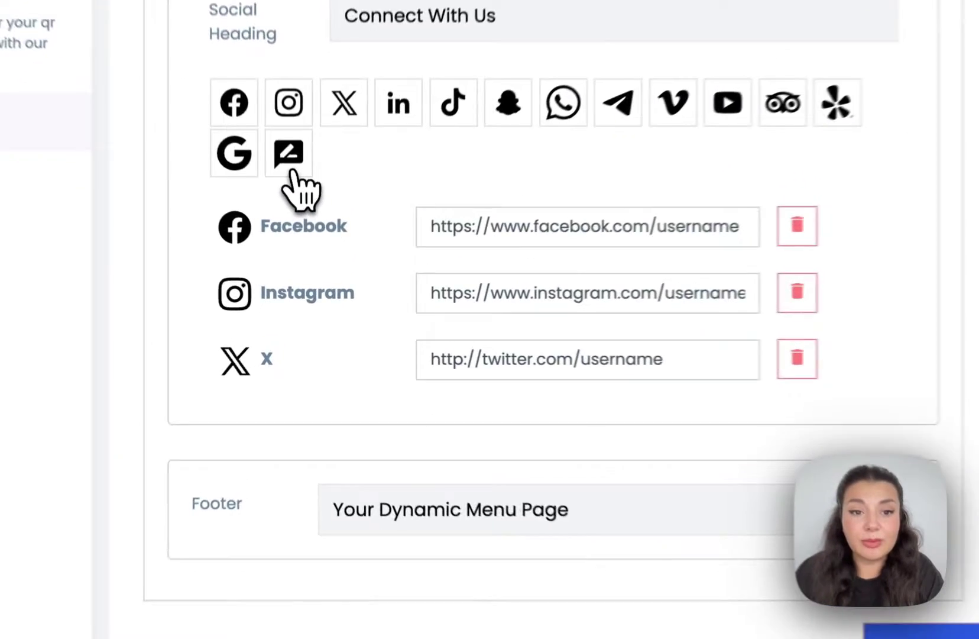
pyautogui.click(302, 235)
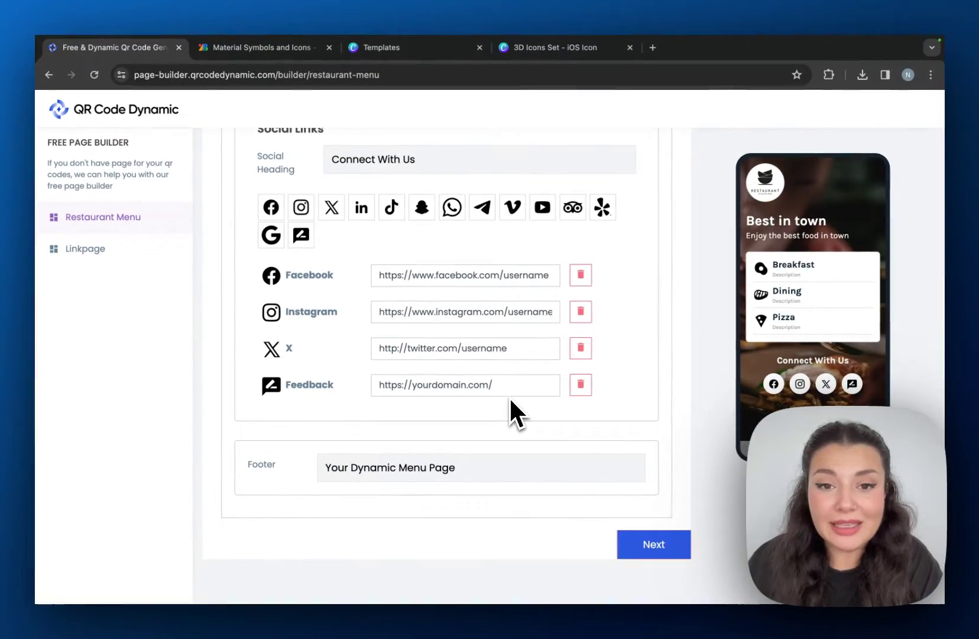
pyautogui.scroll(10, 540, 414)
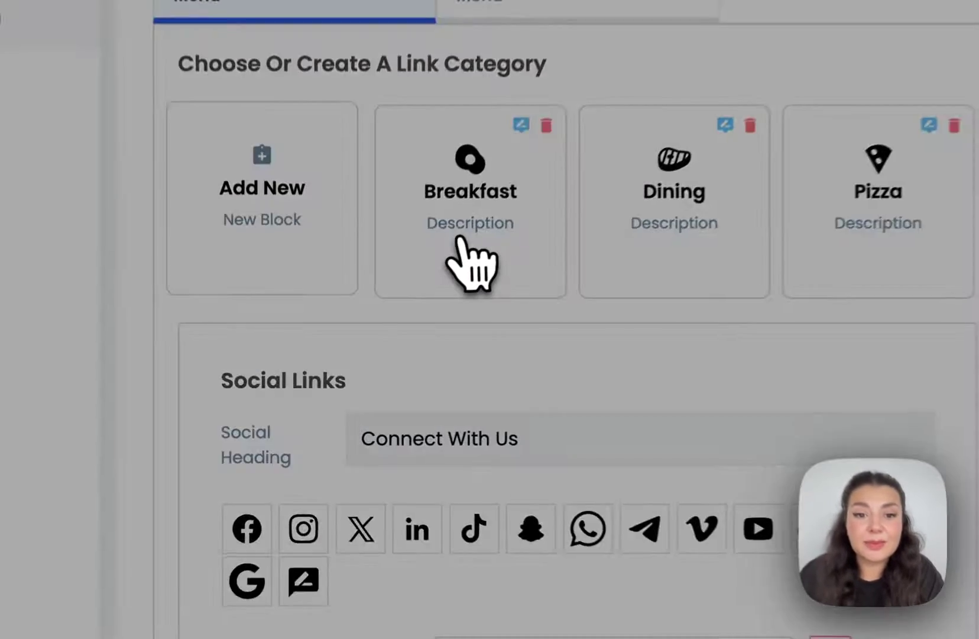
pyautogui.click(387, 335)
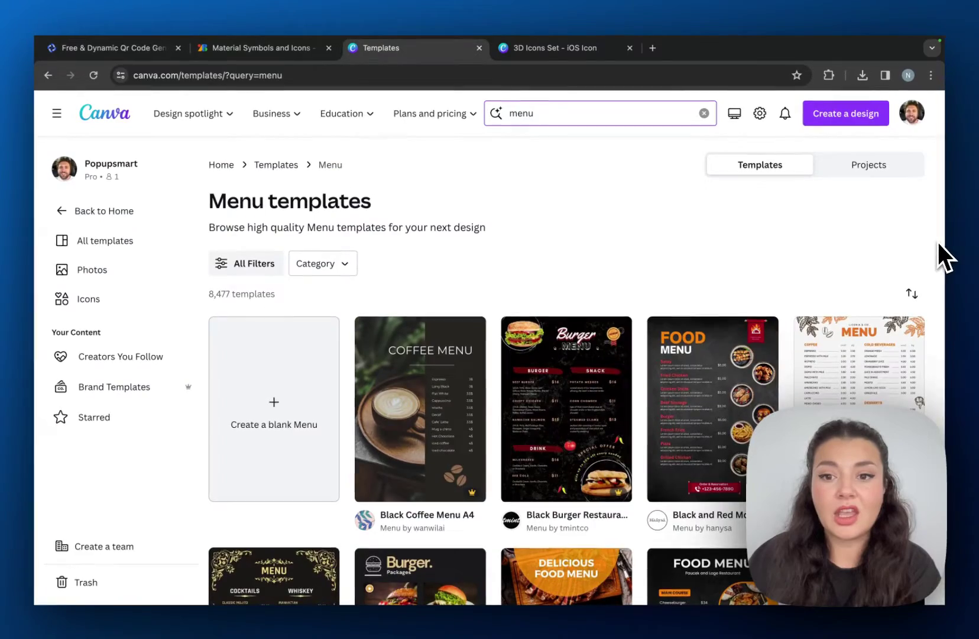
pyautogui.scroll(-4, 938, 242)
pyautogui.scroll(-4, 938, 241)
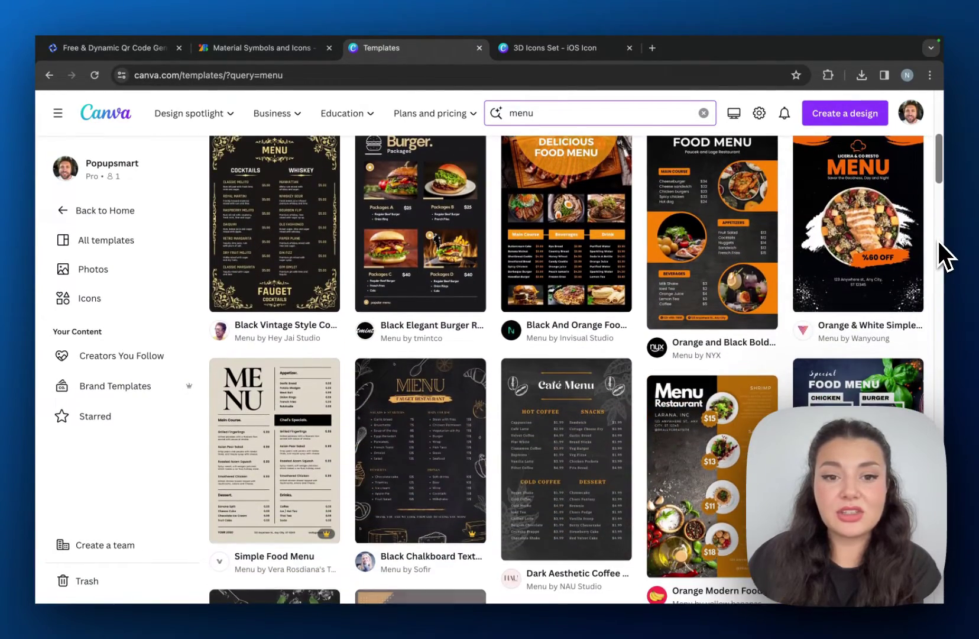
pyautogui.scroll(8, 937, 241)
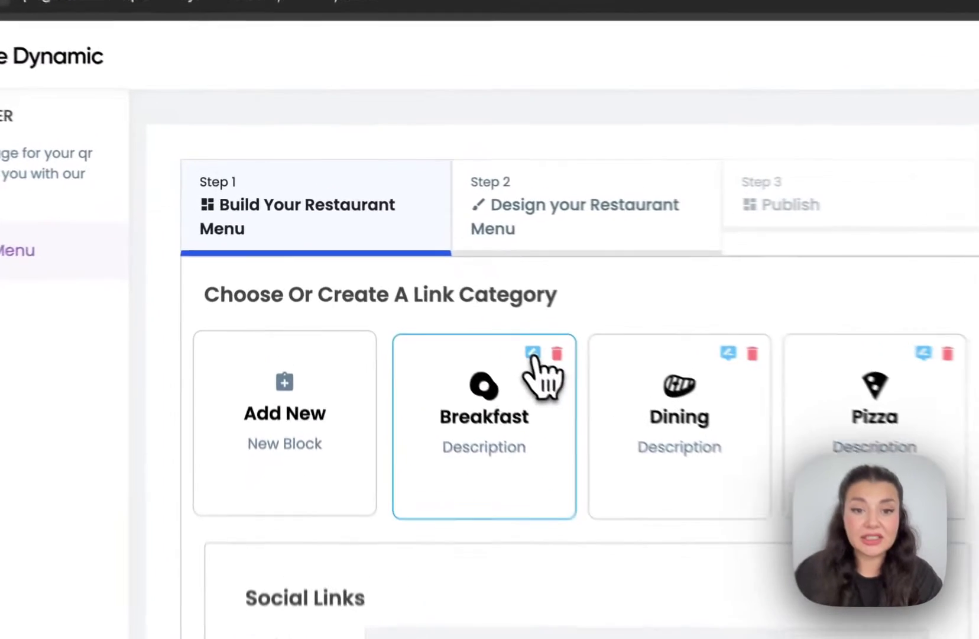
# Rename Breakfast to Food, describe it 'Enjoy our fresh specials!', and choose an uploaded icon.
pyautogui.click(417, 275)
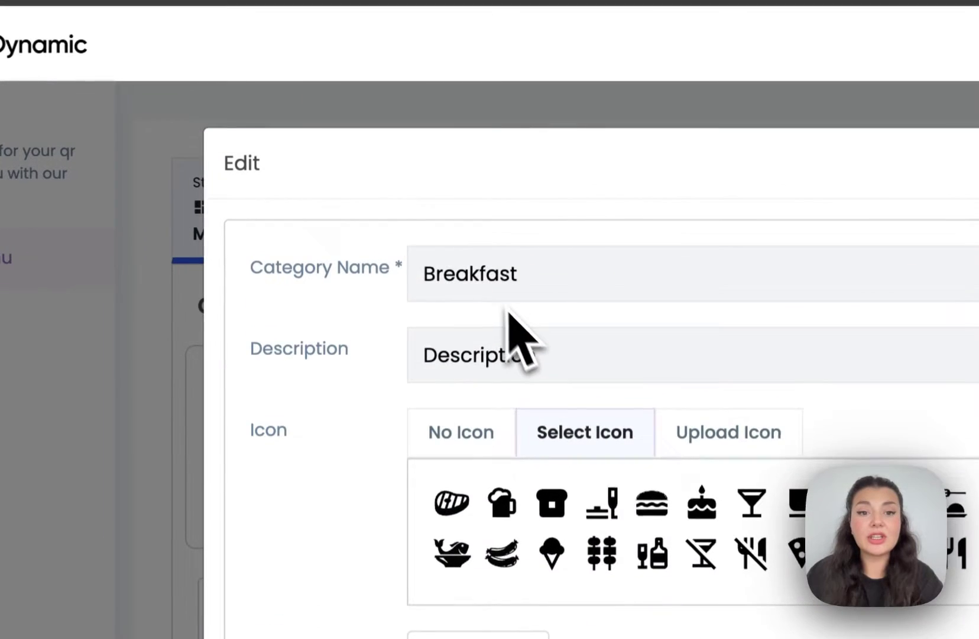
pyautogui.moveTo(413, 271); pyautogui.dragTo(560, 276)
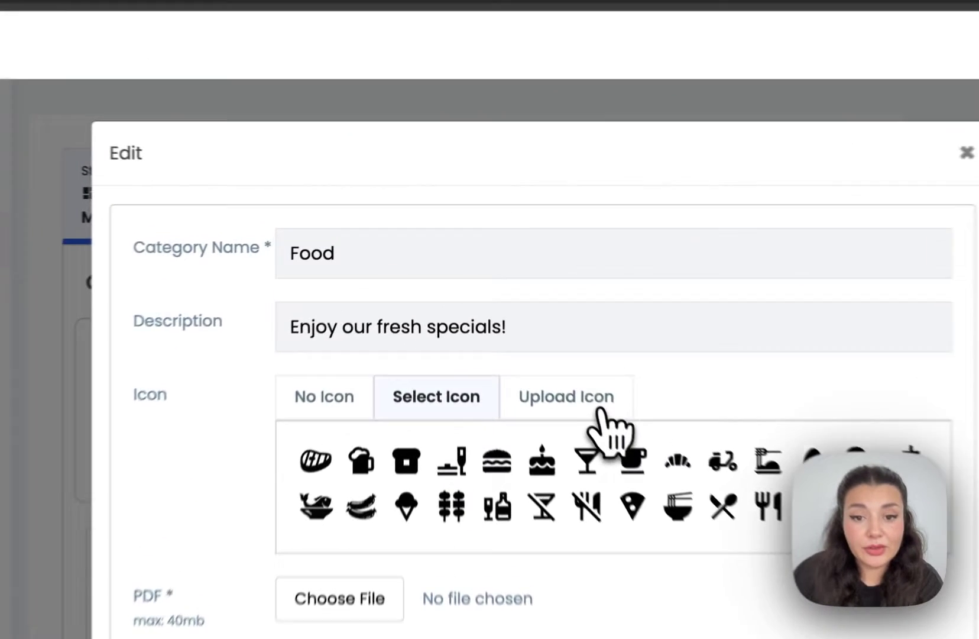
pyautogui.click(512, 307)
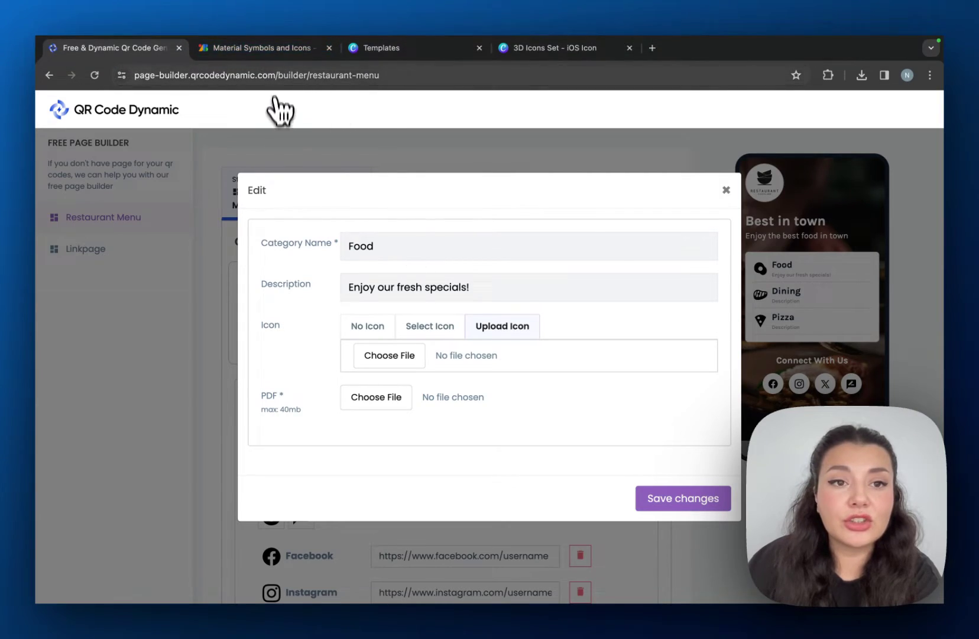
# Browse the Material Symbols icon grid for category icons, then check Canva's 3D icon set and menu templates.
pyautogui.click(290, 44)
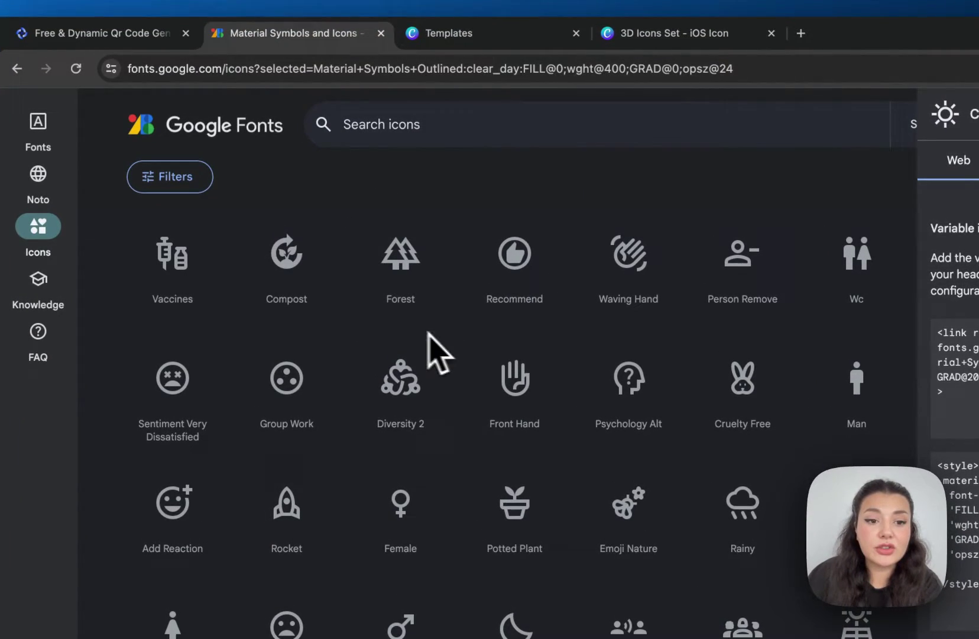
pyautogui.scroll(-3, 710, 533)
pyautogui.scroll(-2, 641, 467)
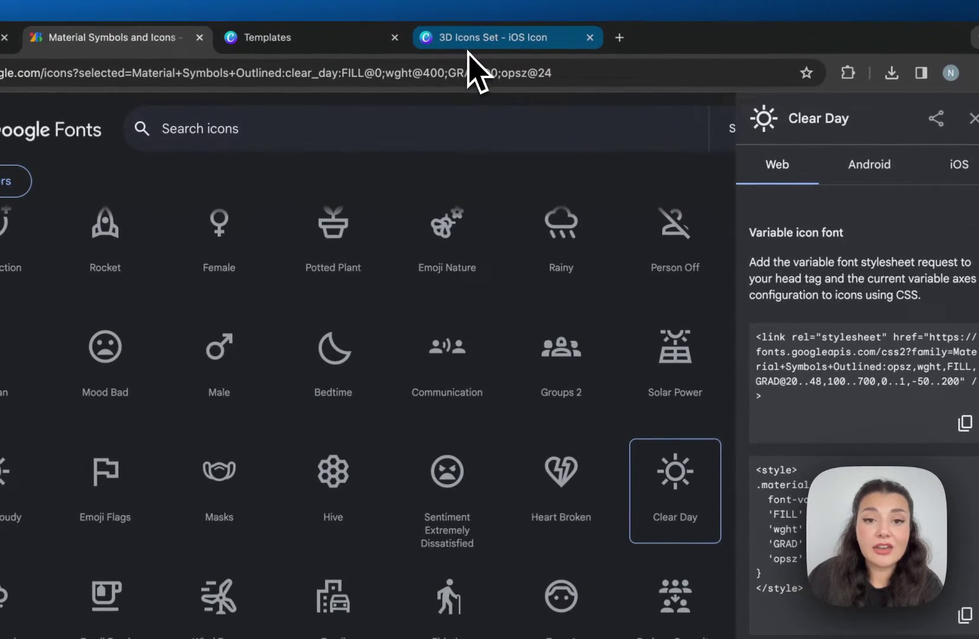
pyautogui.click(468, 49)
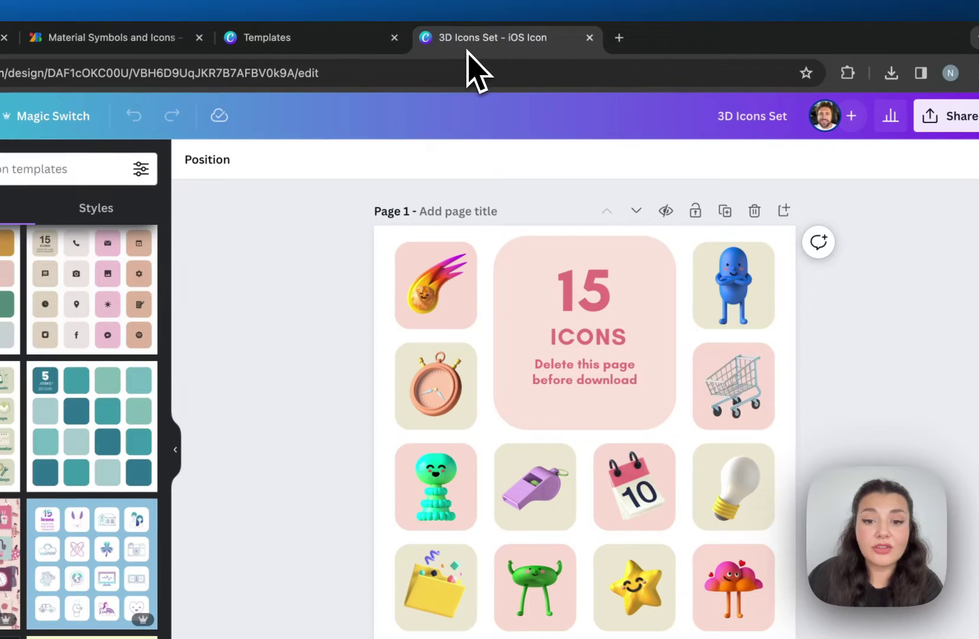
pyautogui.click(372, 46)
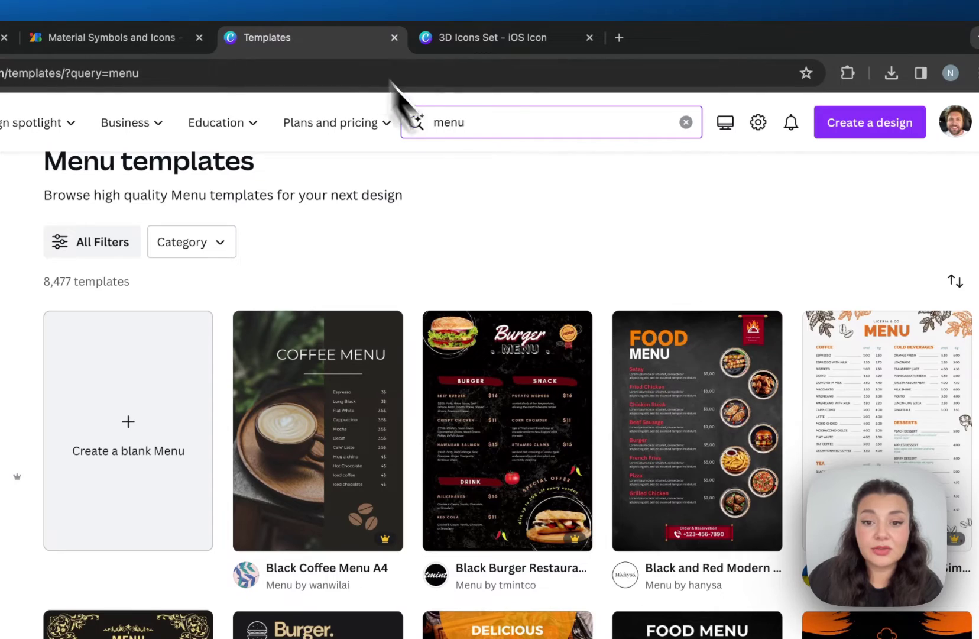
# Save the Food category with its uploaded icon and food-menu.pdf attached.
pyautogui.click(509, 40)
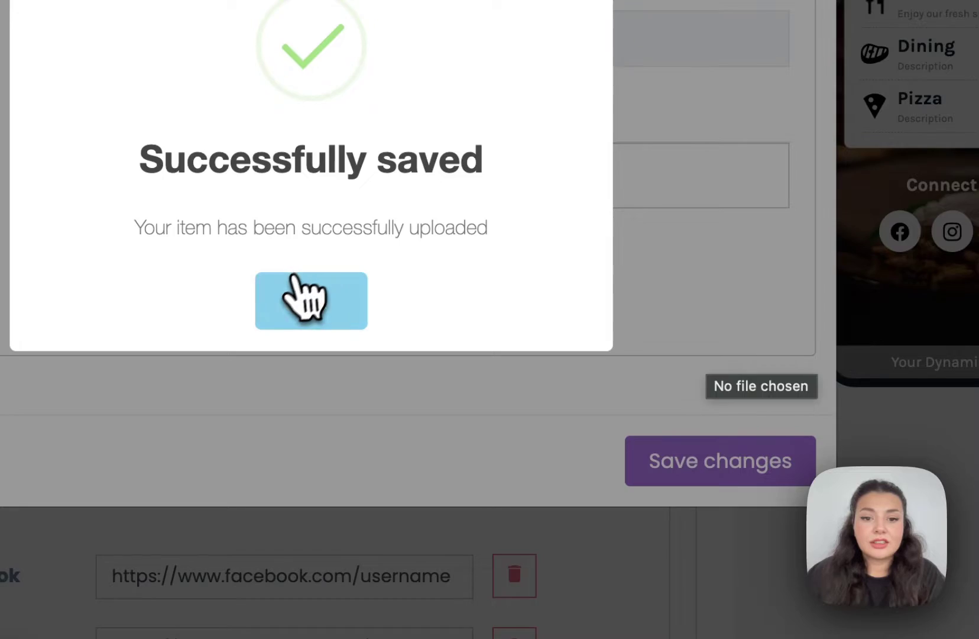
pyautogui.click(306, 295)
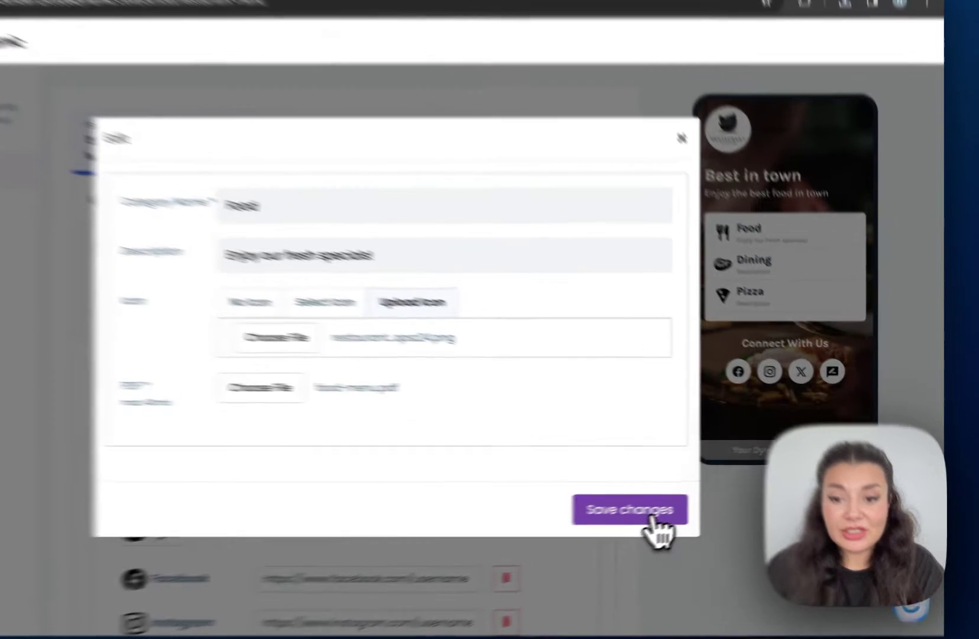
pyautogui.click(650, 519)
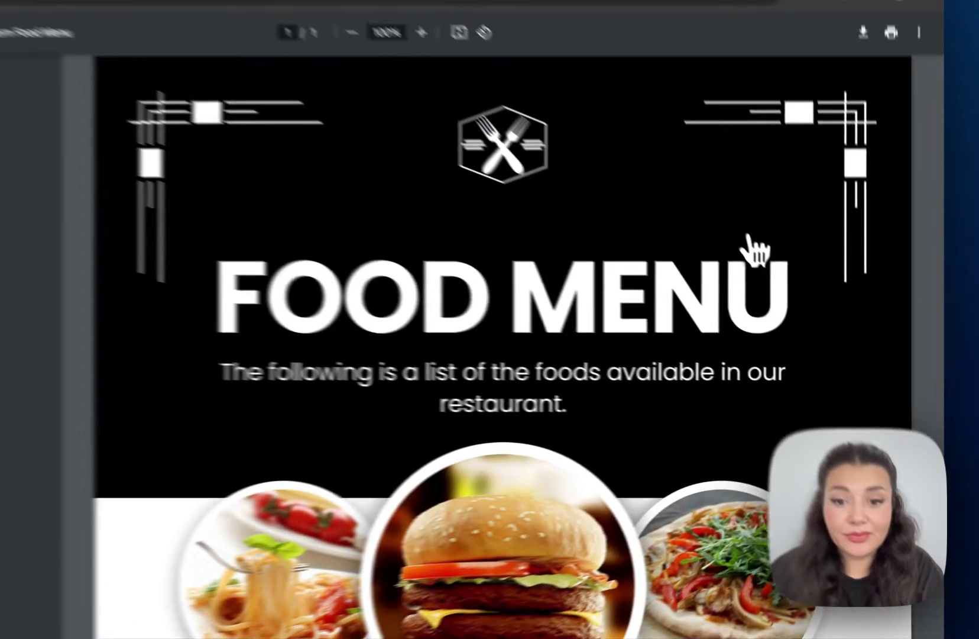
# Preview the attached food-menu PDF, then return to the menu builder.
pyautogui.scroll(-10, 584, 355)
pyautogui.scroll(-5, 585, 354)
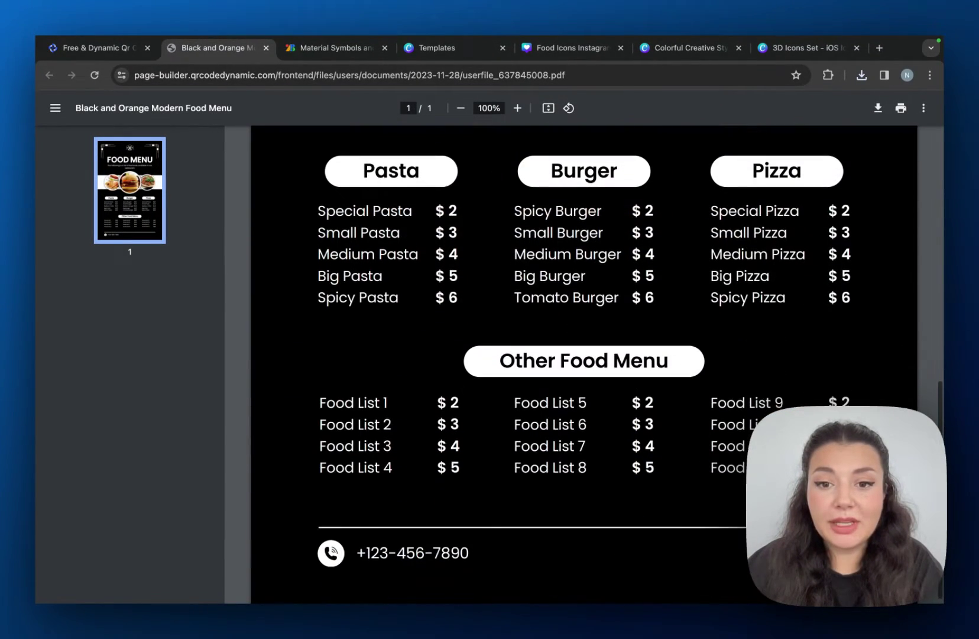
pyautogui.click(100, 47)
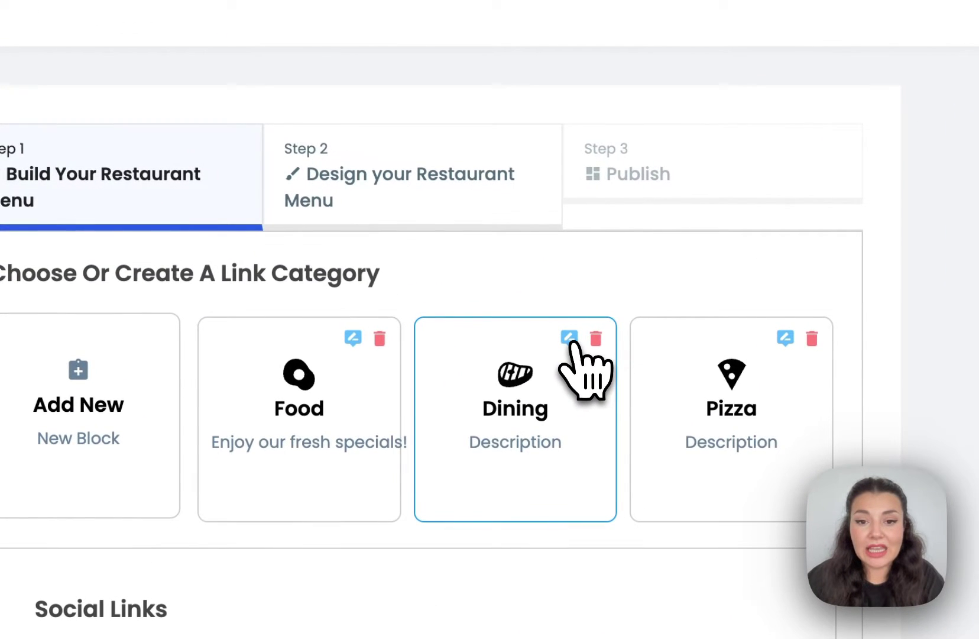
# Change Dining to Drinks with a cocktail glass icon and Pizza to Dessert with an ice-cream icon.
pyautogui.click(569, 338)
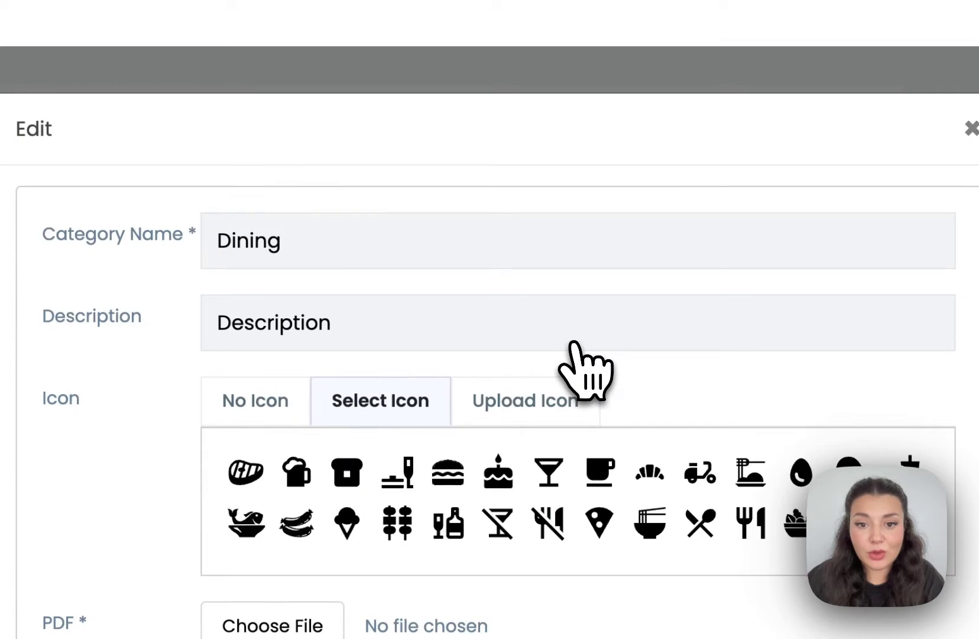
pyautogui.click(399, 248)
pyautogui.doubleClick(399, 249)
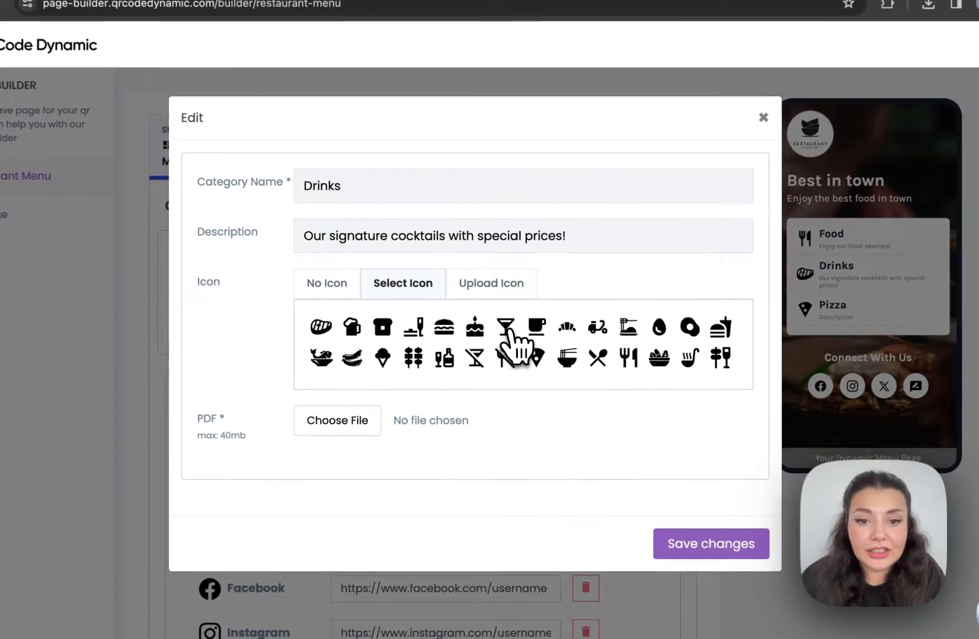
pyautogui.click(506, 327)
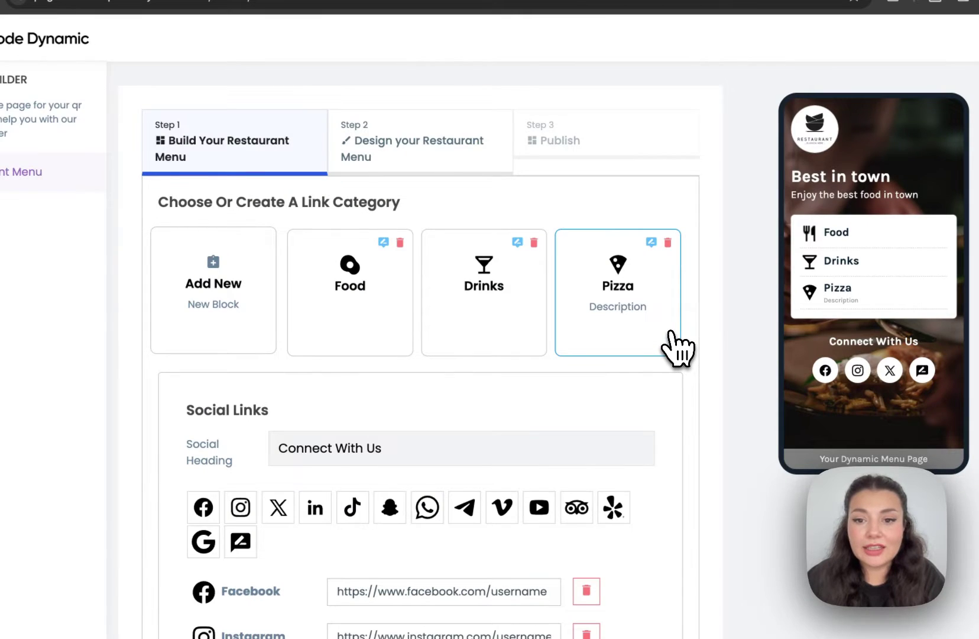
pyautogui.click(651, 243)
pyautogui.doubleClick(444, 187)
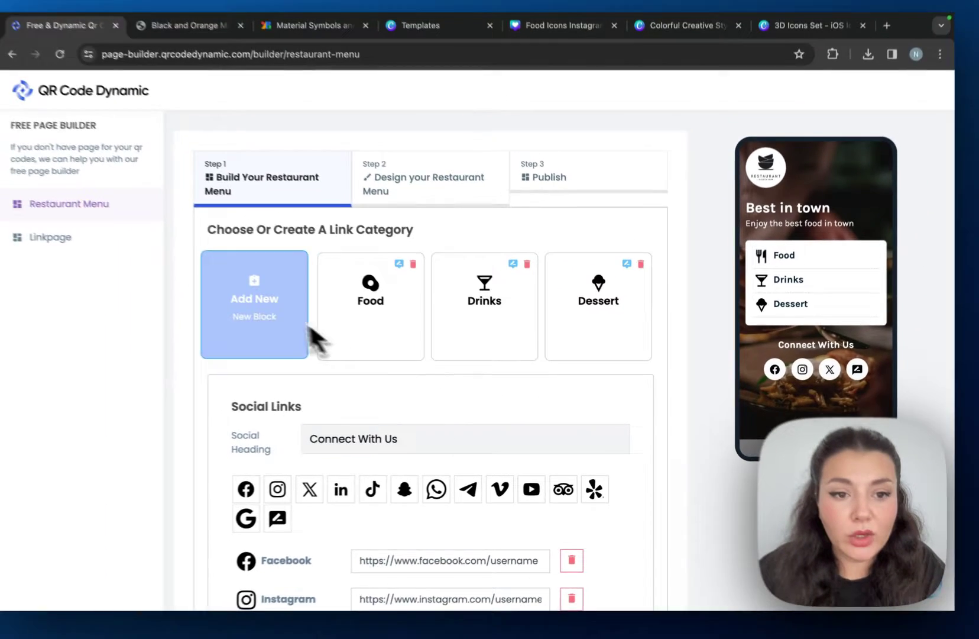
pyautogui.scroll(-5, 633, 352)
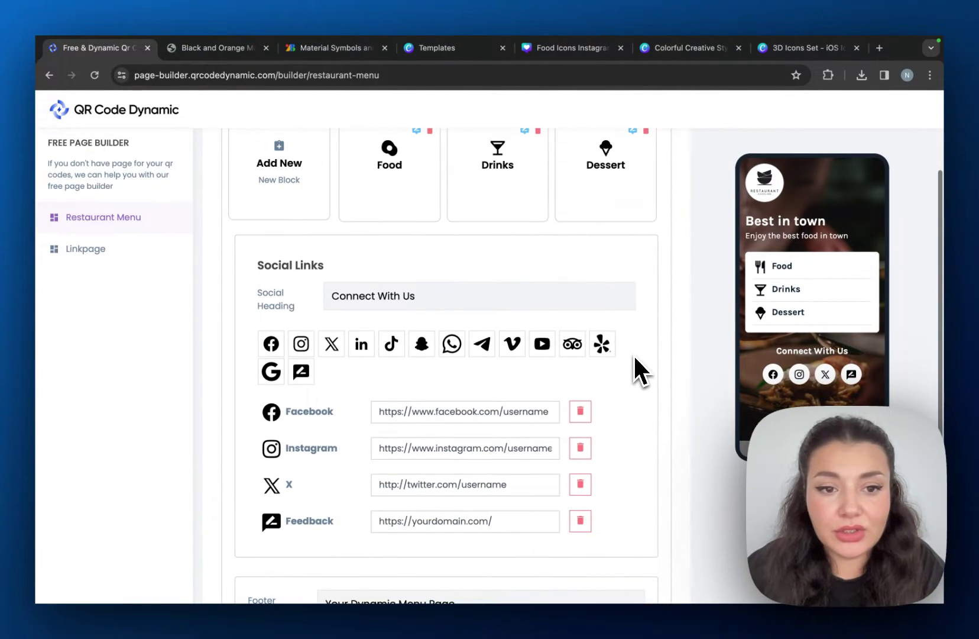
pyautogui.scroll(-1, 455, 379)
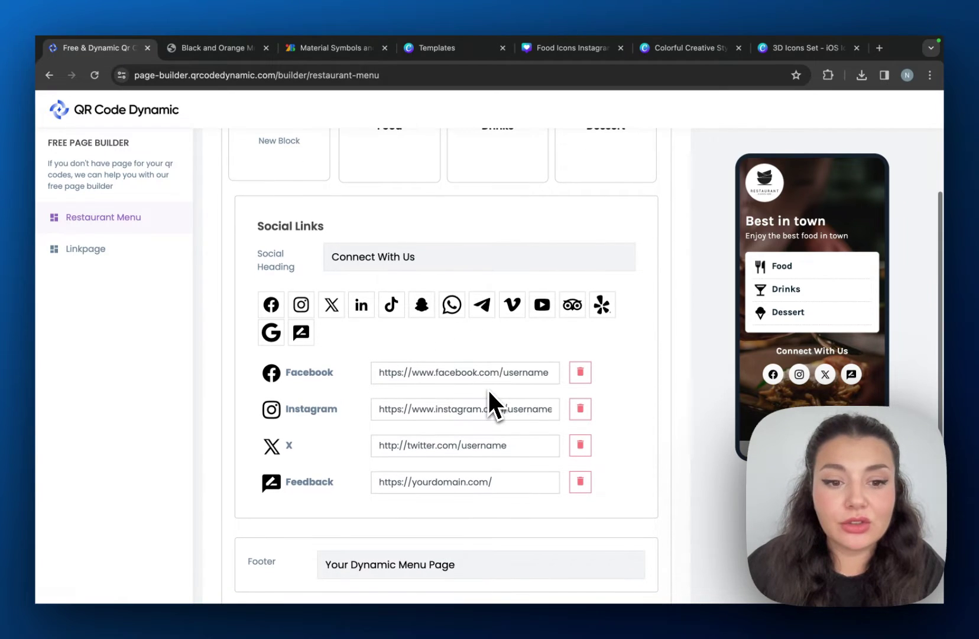
pyautogui.scroll(-3, 532, 456)
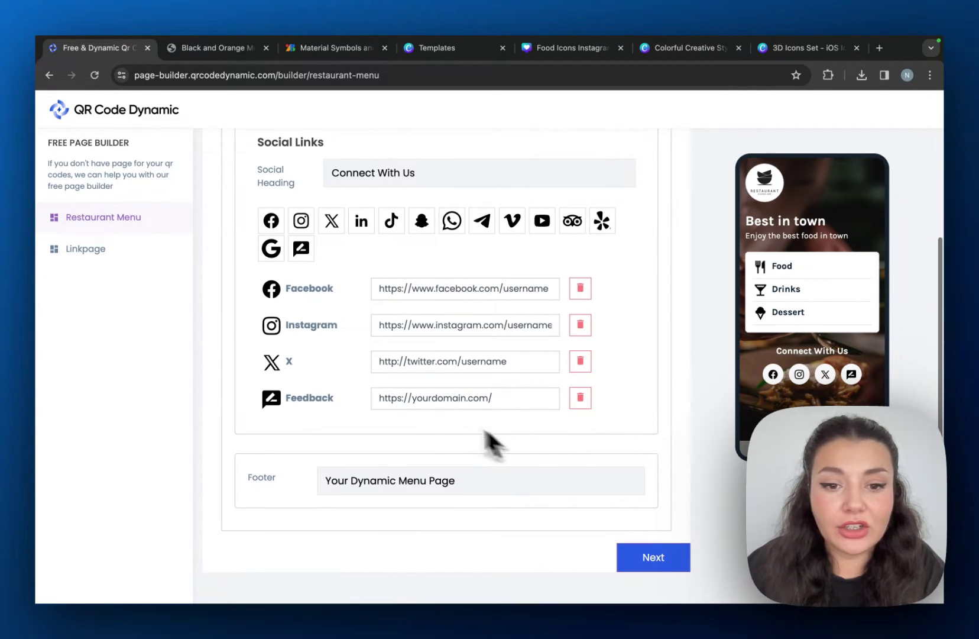
pyautogui.scroll(1, 541, 465)
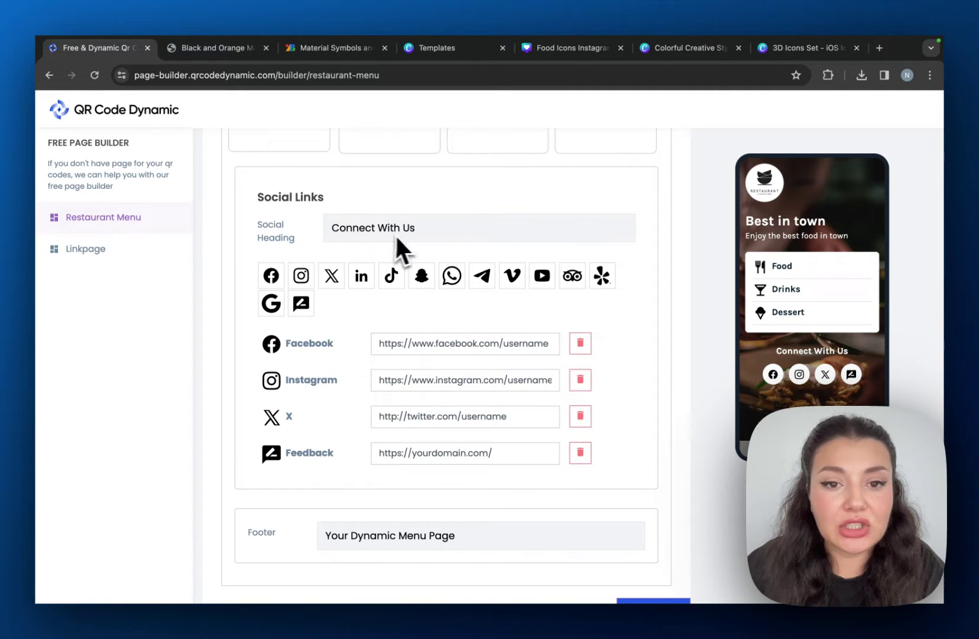
pyautogui.scroll(-6, 423, 230)
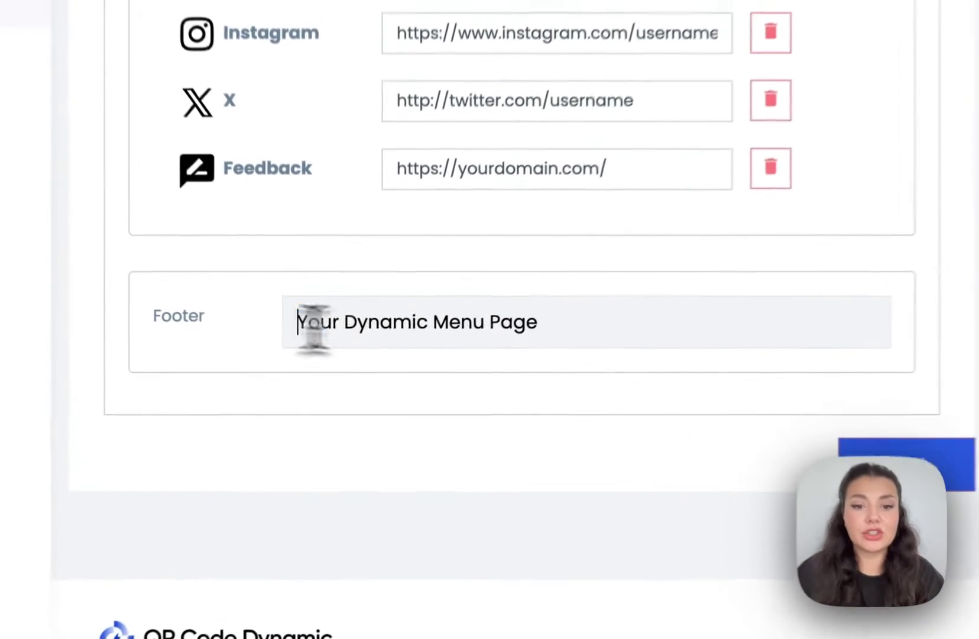
pyautogui.moveTo(335, 394); pyautogui.dragTo(521, 400)
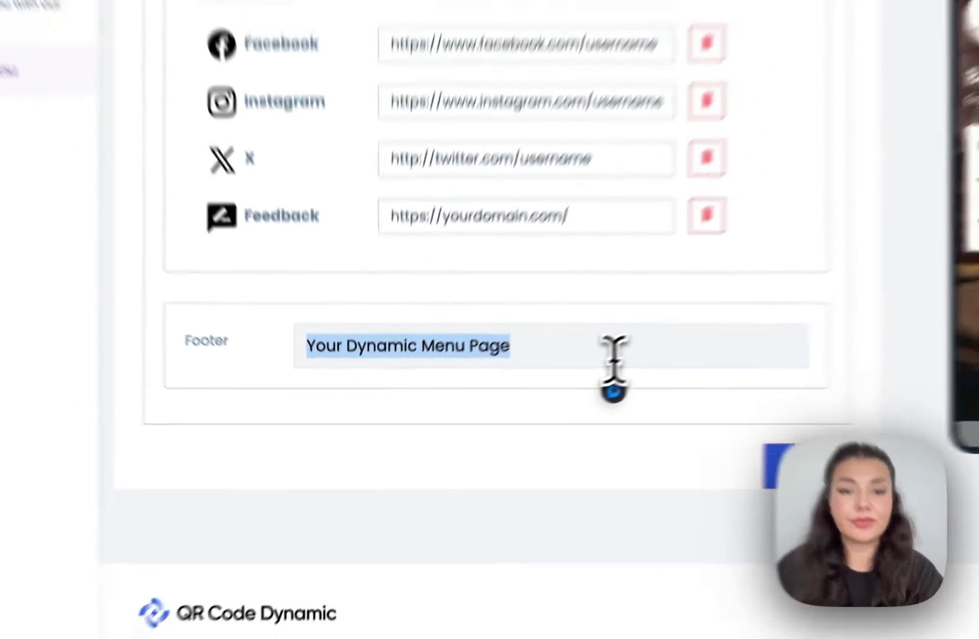
pyautogui.scroll(7, 499, 448)
# Replace the food-photo background with a plain red colour and set the page font to Acme.
pyautogui.click(448, 207)
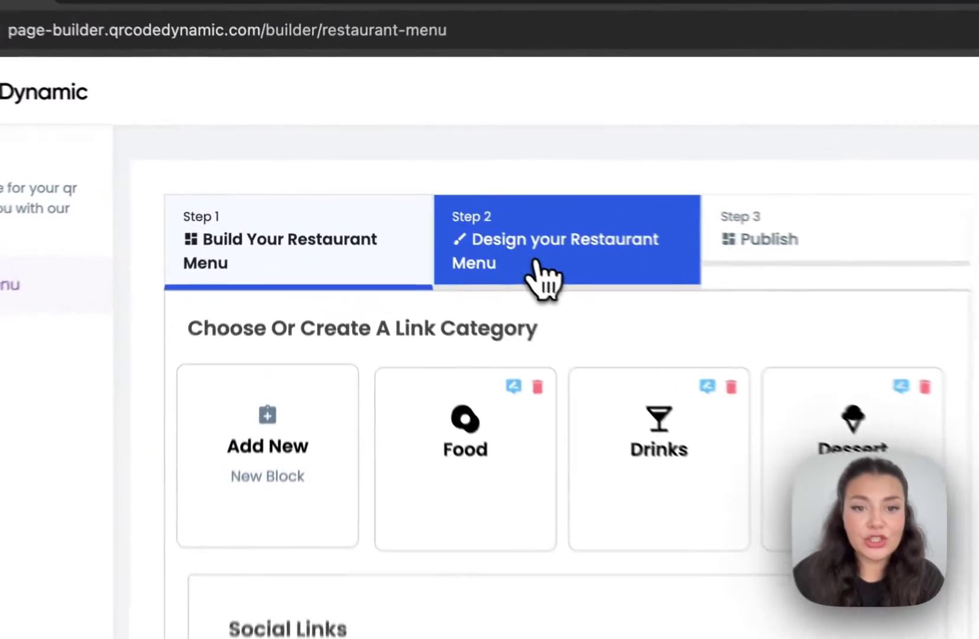
pyautogui.click(428, 204)
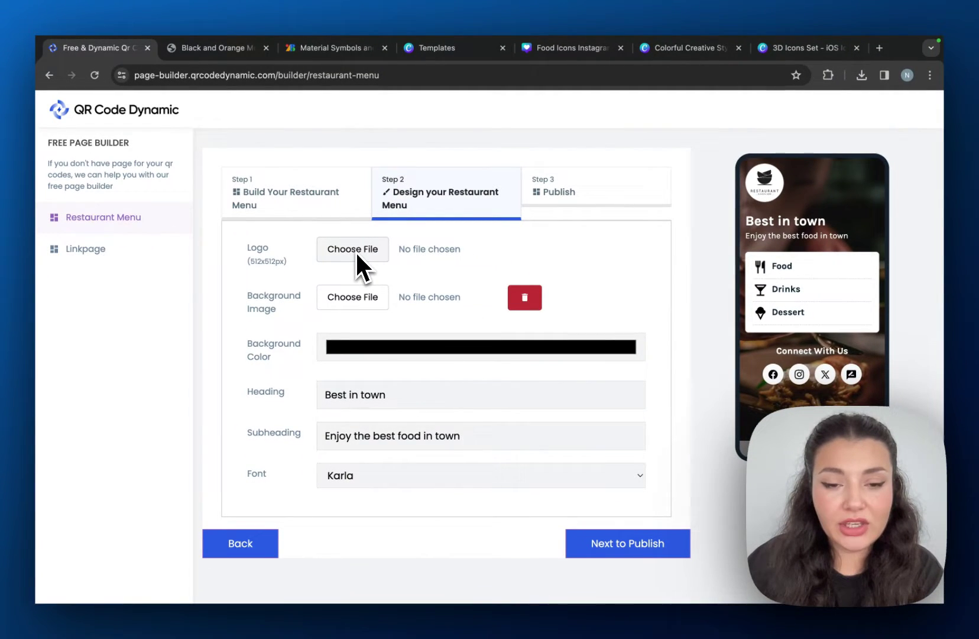
pyautogui.click(524, 298)
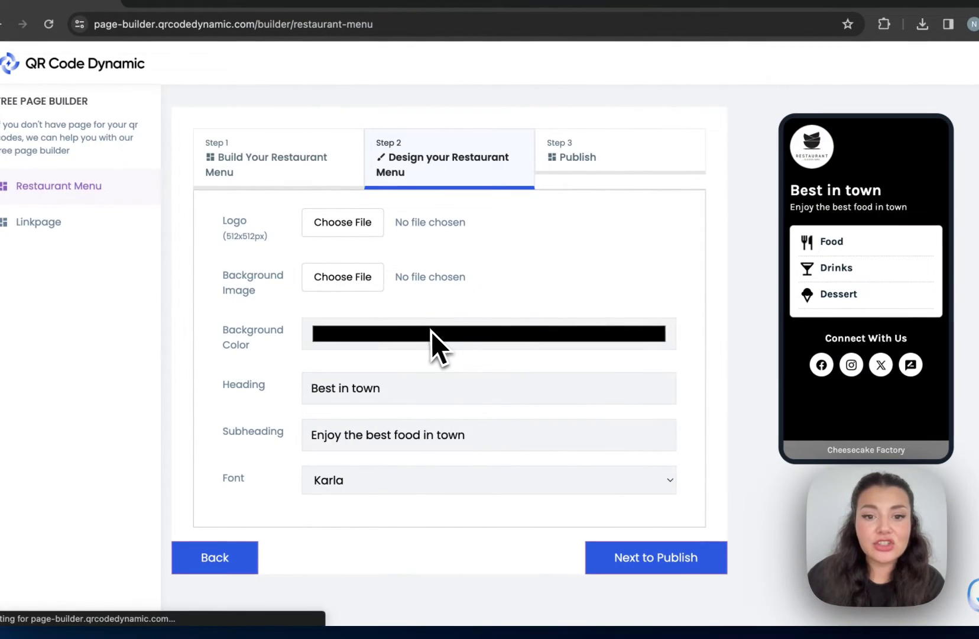
pyautogui.click(429, 332)
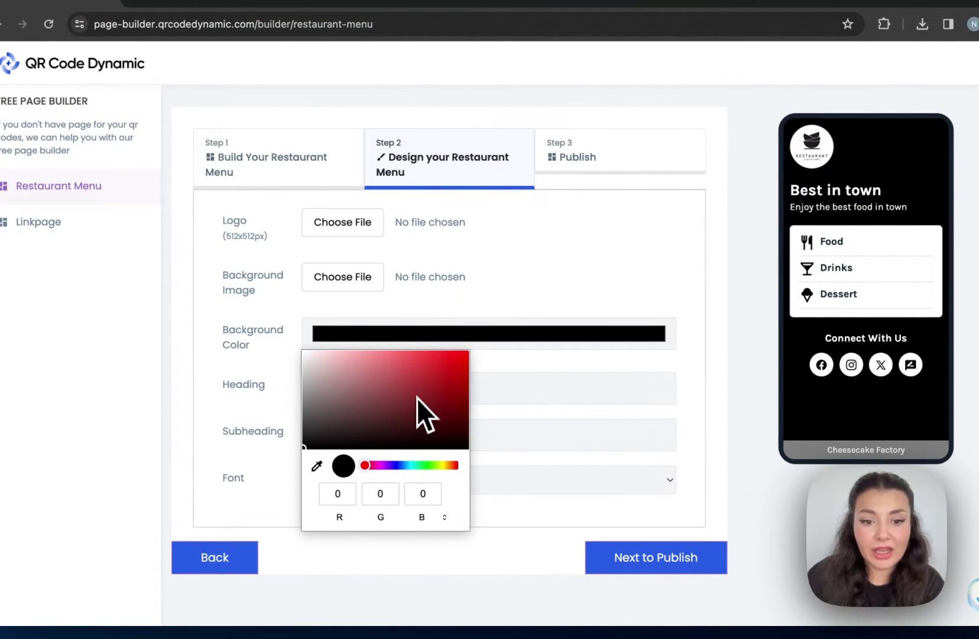
pyautogui.click(385, 465)
pyautogui.click(403, 400)
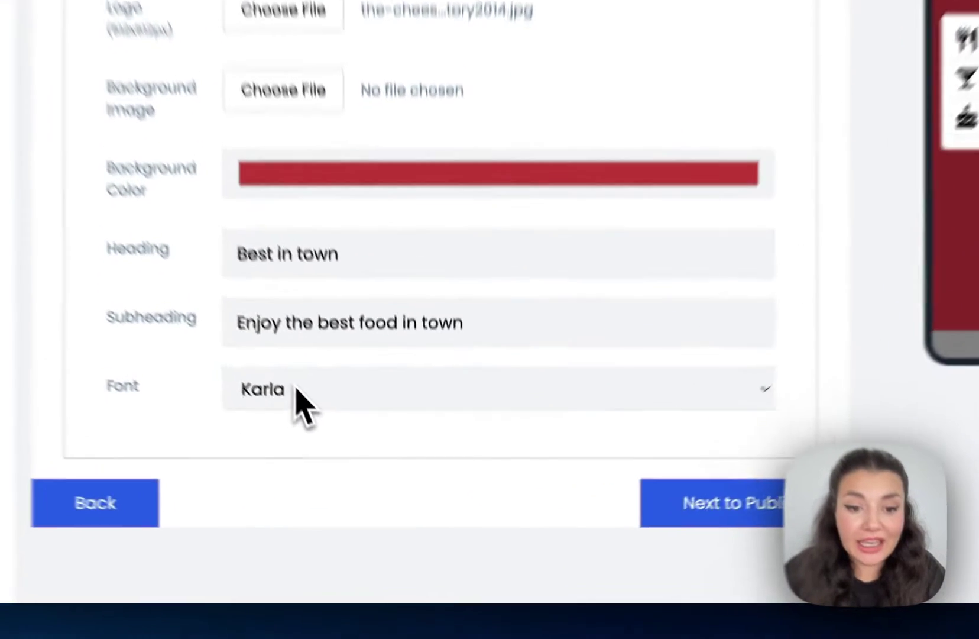
pyautogui.click(361, 476)
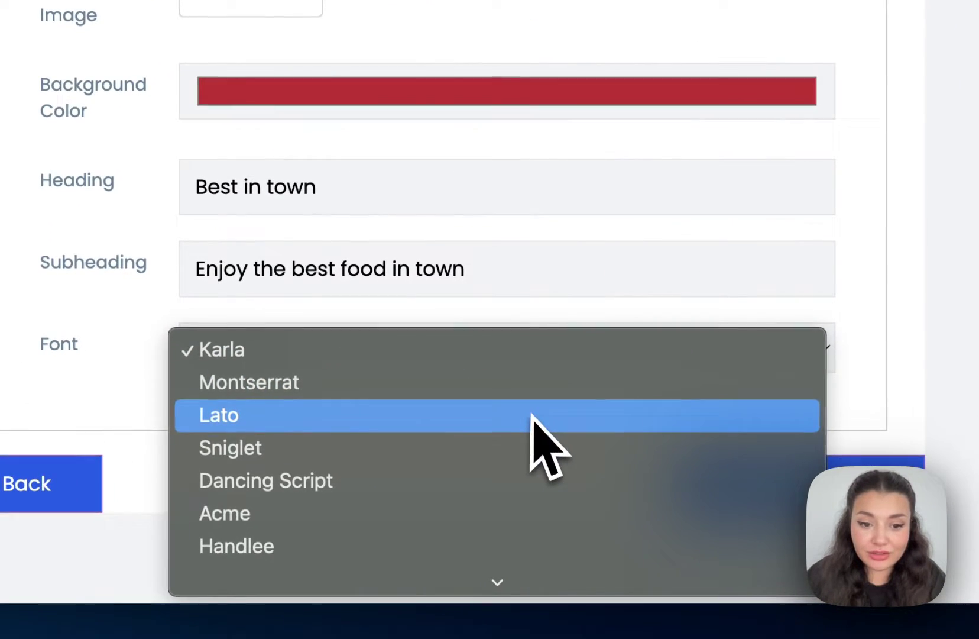
pyautogui.click(591, 514)
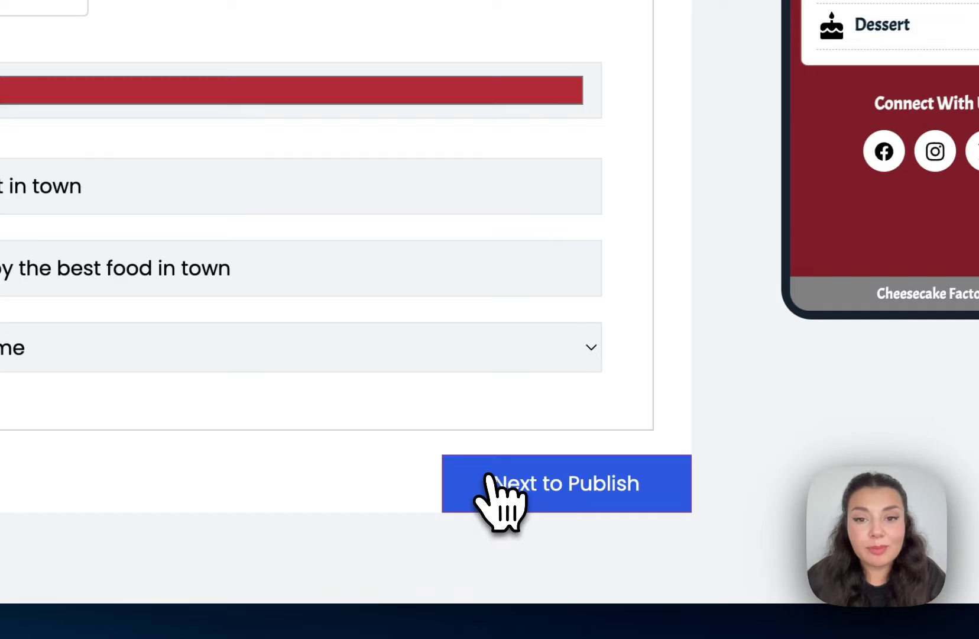
# Publish the restaurant menu page and copy its generated shareable link.
pyautogui.click(494, 479)
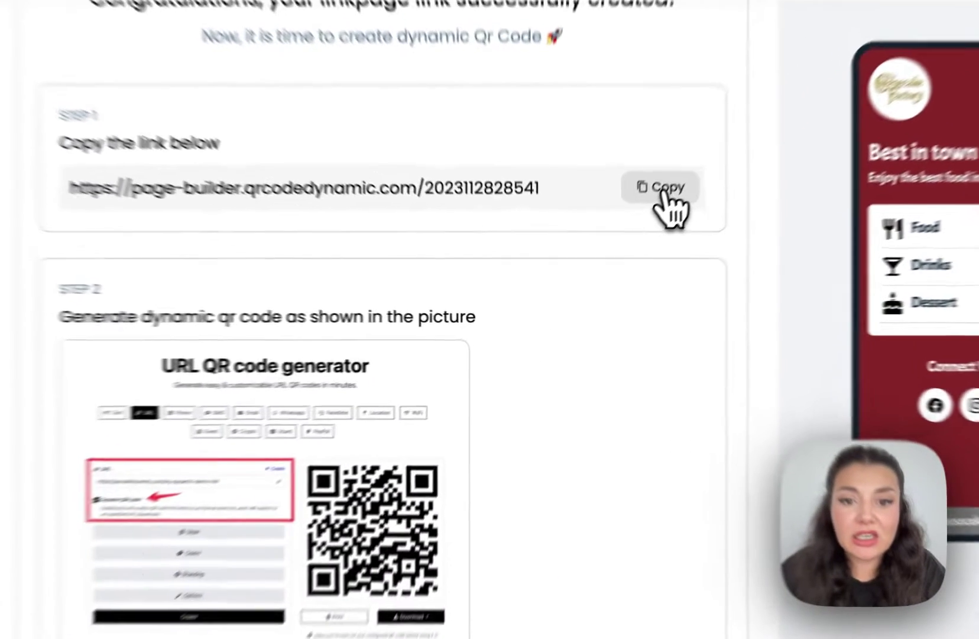
pyautogui.click(619, 245)
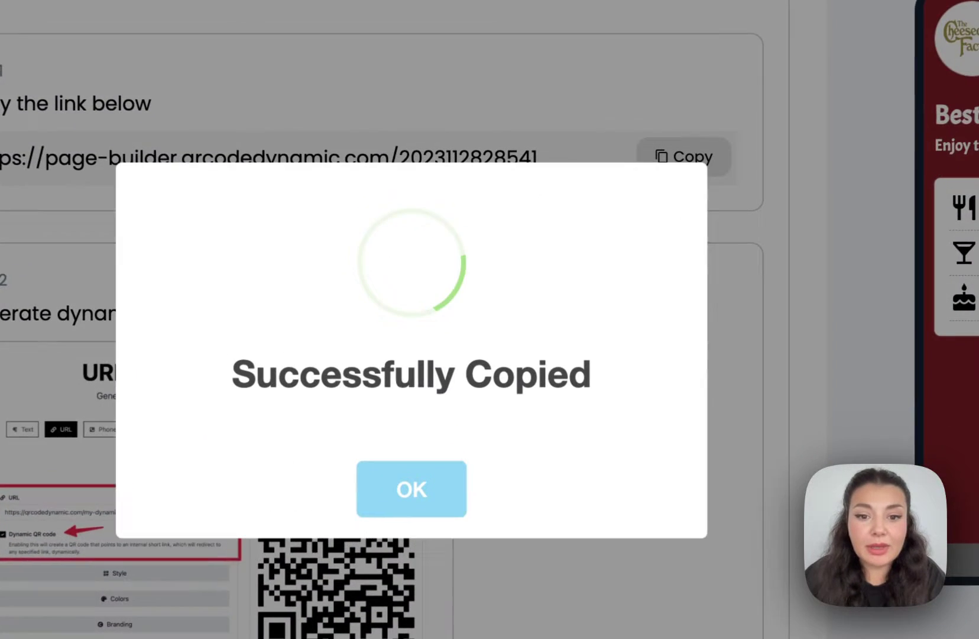
pyautogui.click(438, 482)
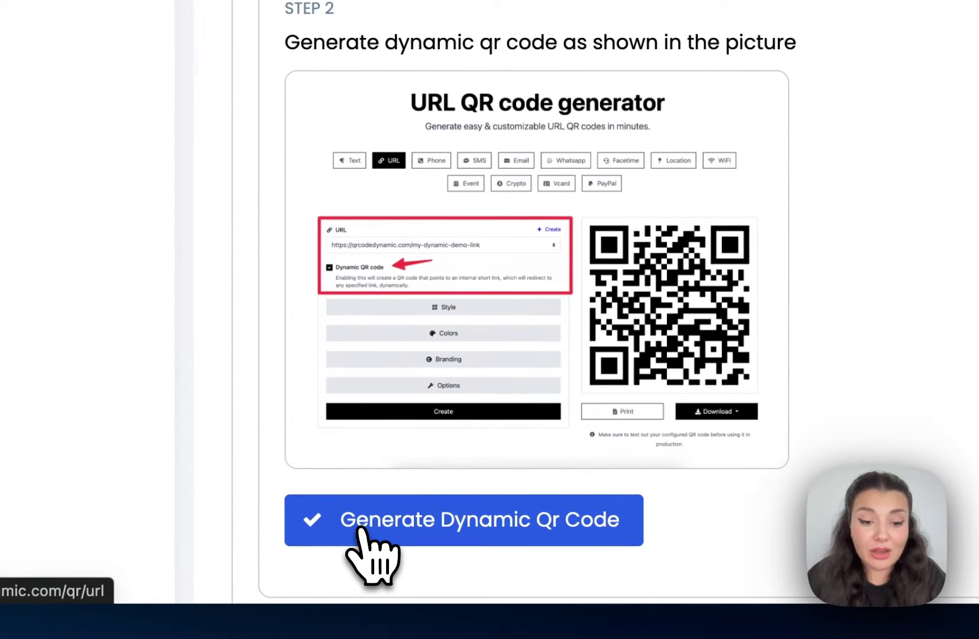
# Open Generate Dynamic QR Code and tick the Dynamic QR code checkbox.
pyautogui.click(359, 528)
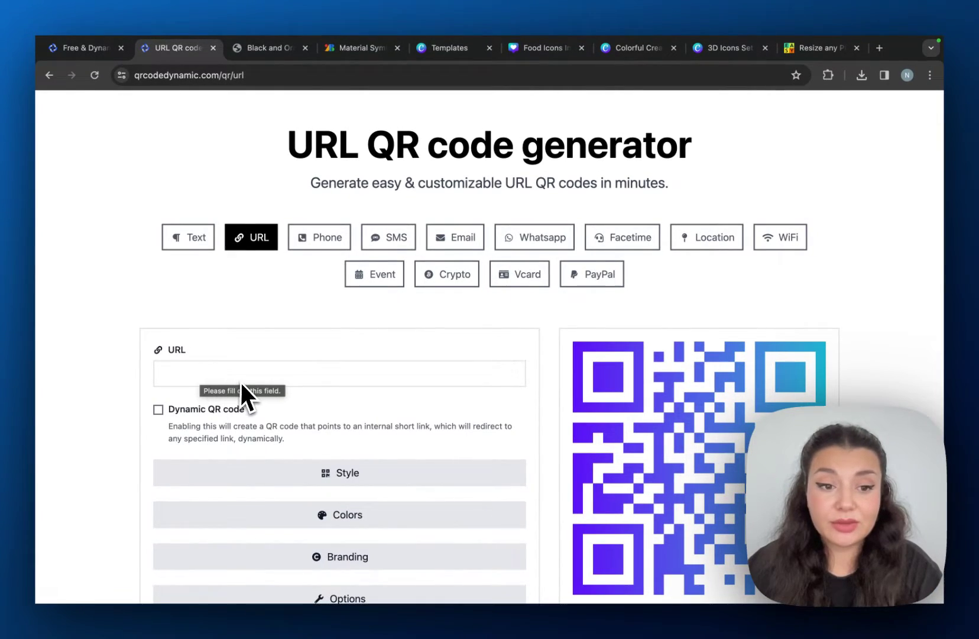
pyautogui.click(159, 410)
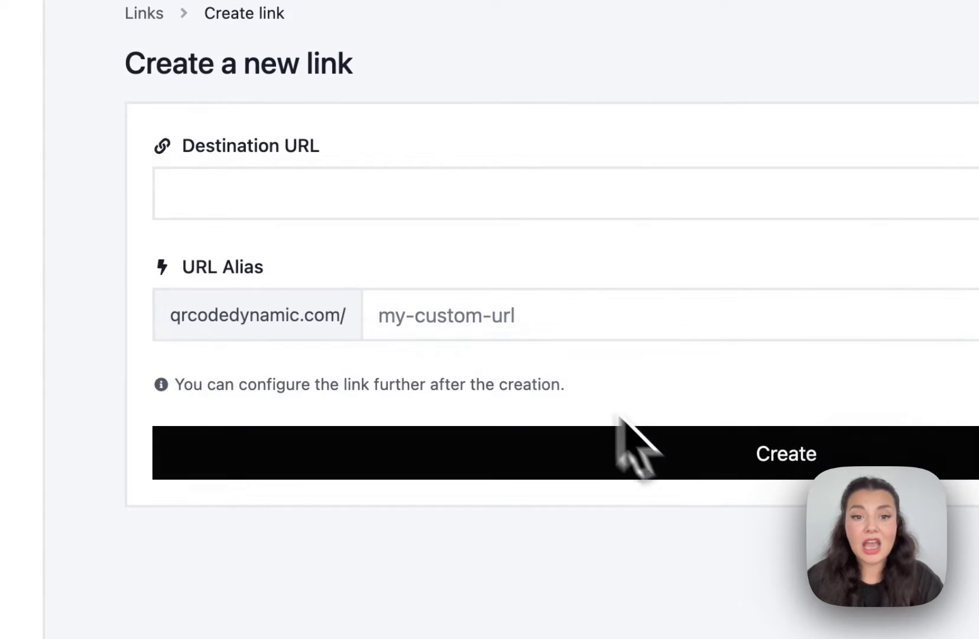
# Create a menu-food-and-drink short link whose destination is the pasted menu page link.
pyautogui.click(392, 200)
pyautogui.hotkey('ctrl', 'v')
pyautogui.click(565, 154)
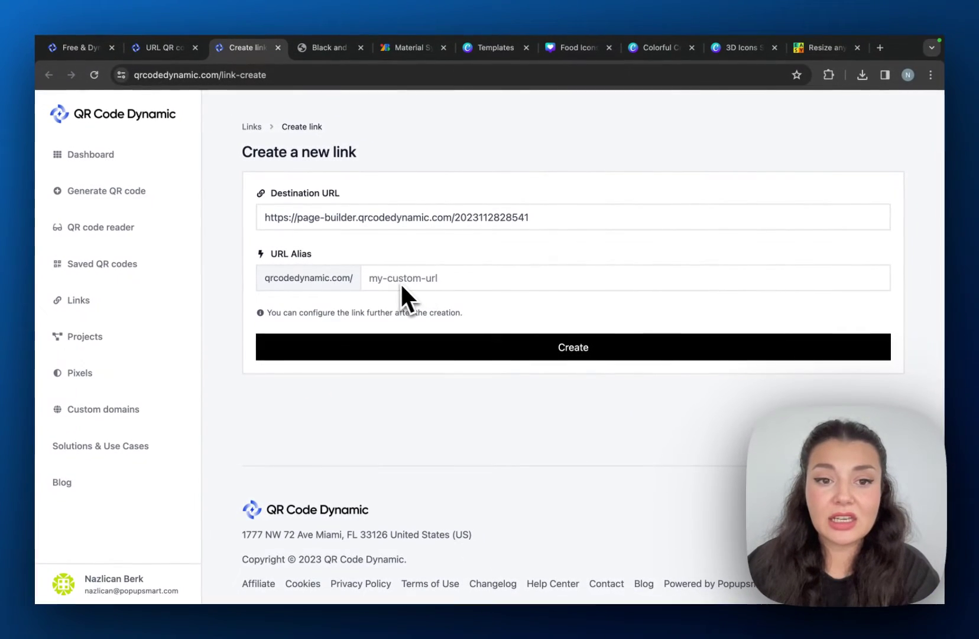
pyautogui.click(375, 284)
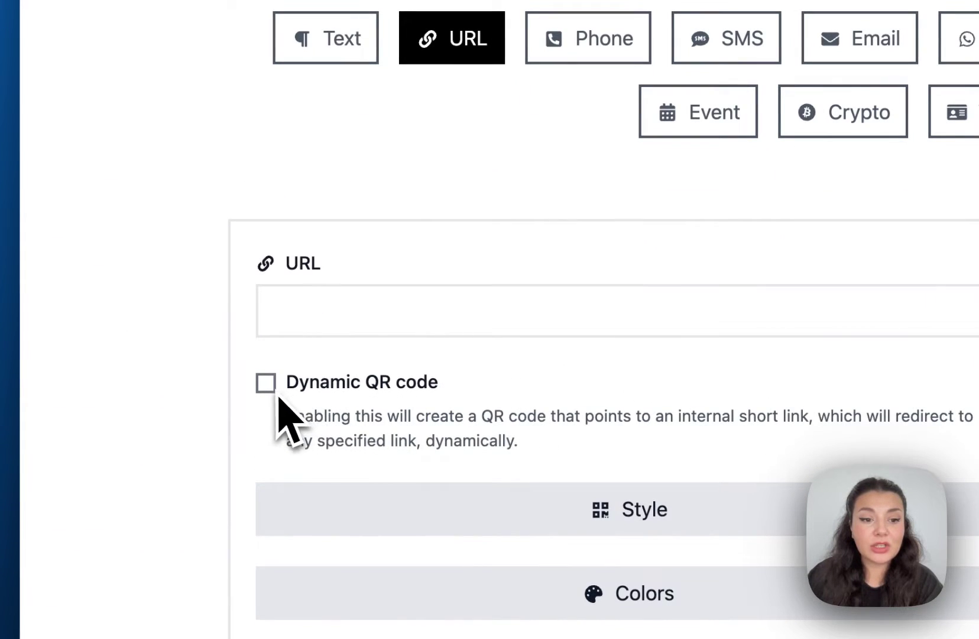
# Point the dynamic QR code at menu-food-and-drink and give it rounded inner eyes.
pyautogui.click(267, 383)
pyautogui.click(485, 313)
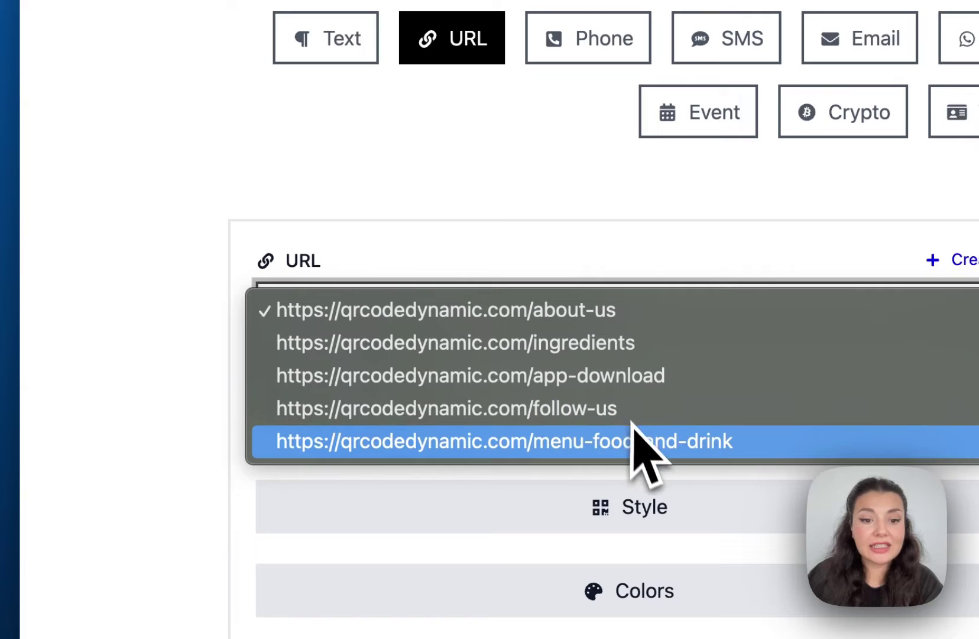
pyautogui.click(604, 453)
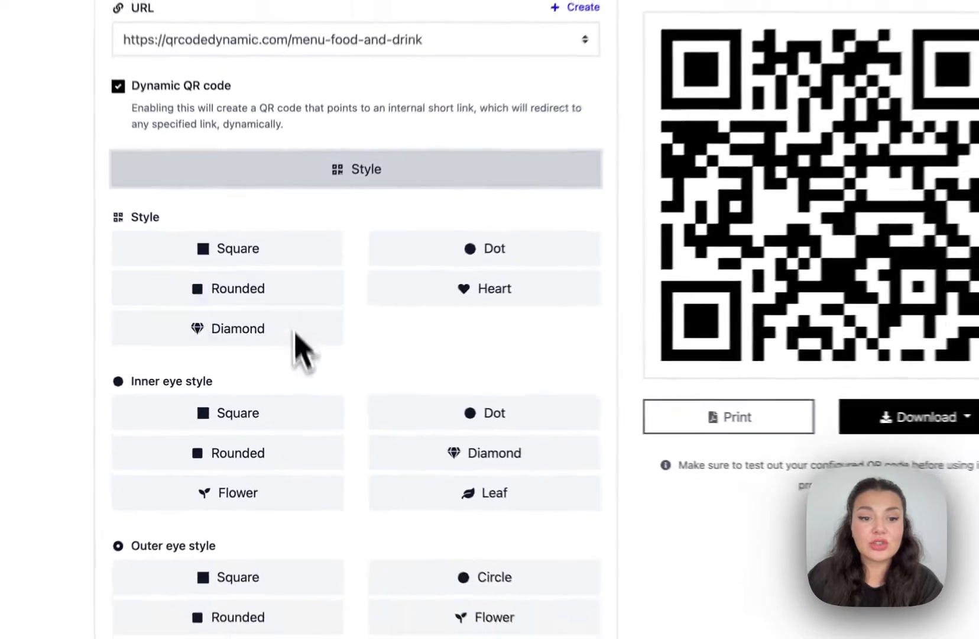
pyautogui.click(295, 453)
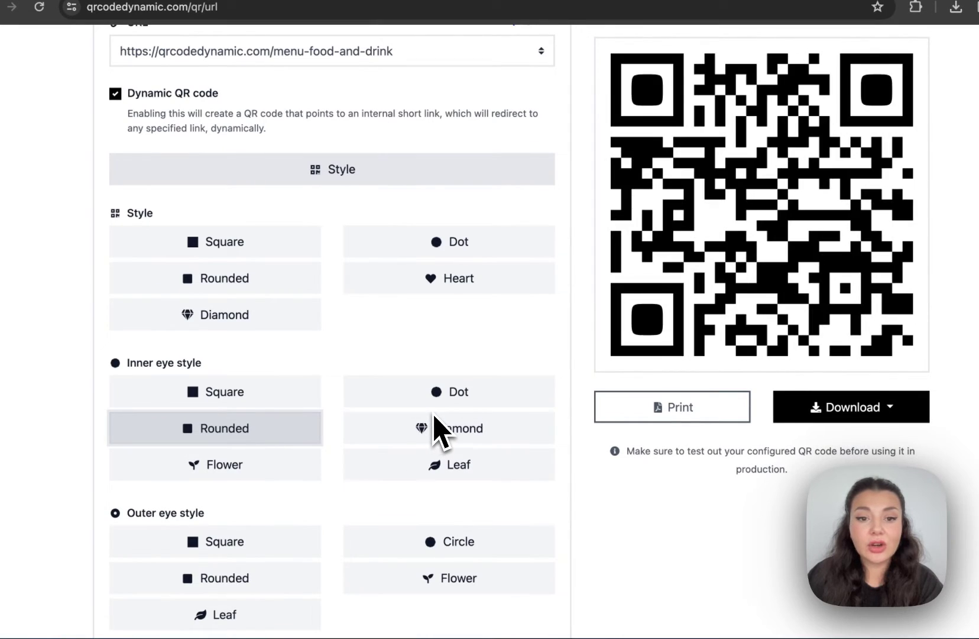
pyautogui.scroll(-5, 435, 417)
# Apply a red-to-yellow diagonal gradient and custom red and gold eye colours.
pyautogui.click(419, 355)
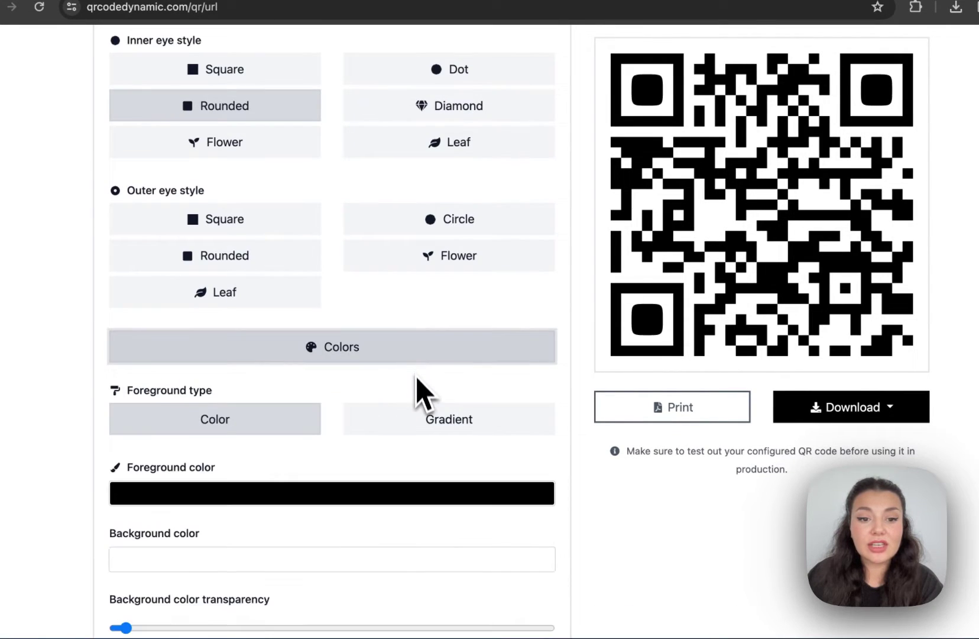
pyautogui.scroll(-2, 417, 391)
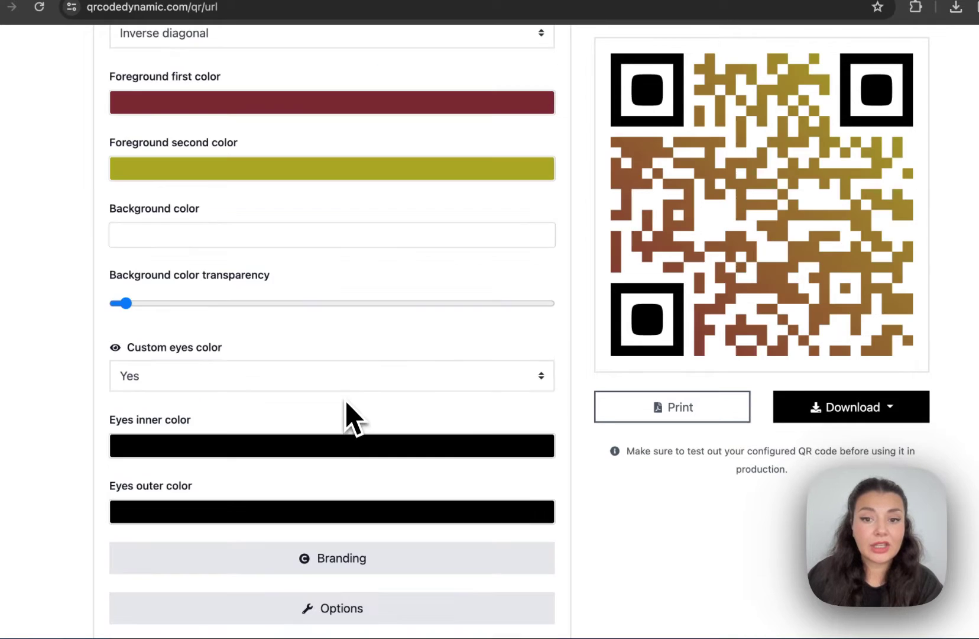
pyautogui.scroll(-2, 345, 414)
pyautogui.click(266, 235)
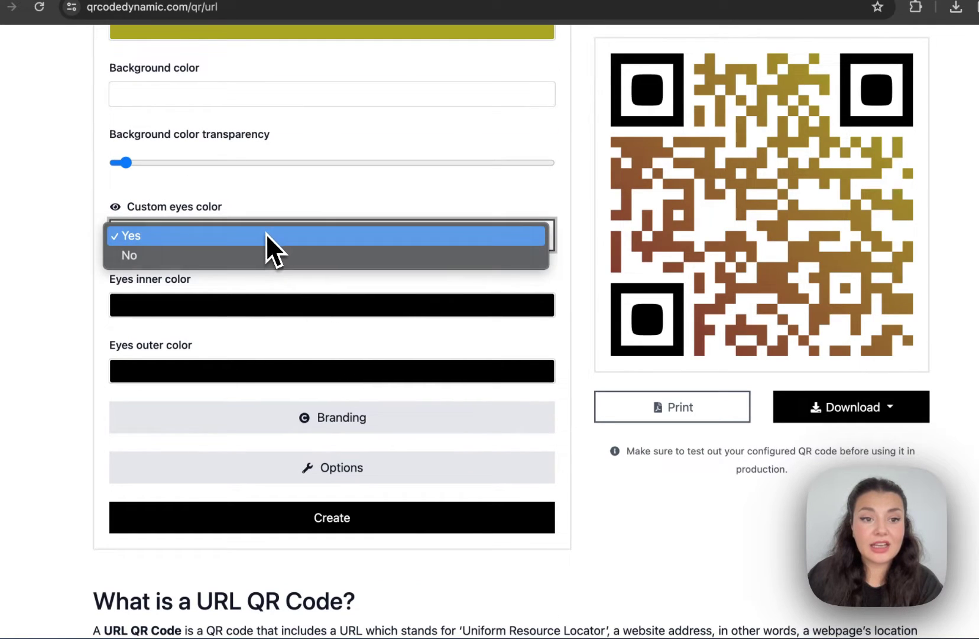
pyautogui.click(265, 237)
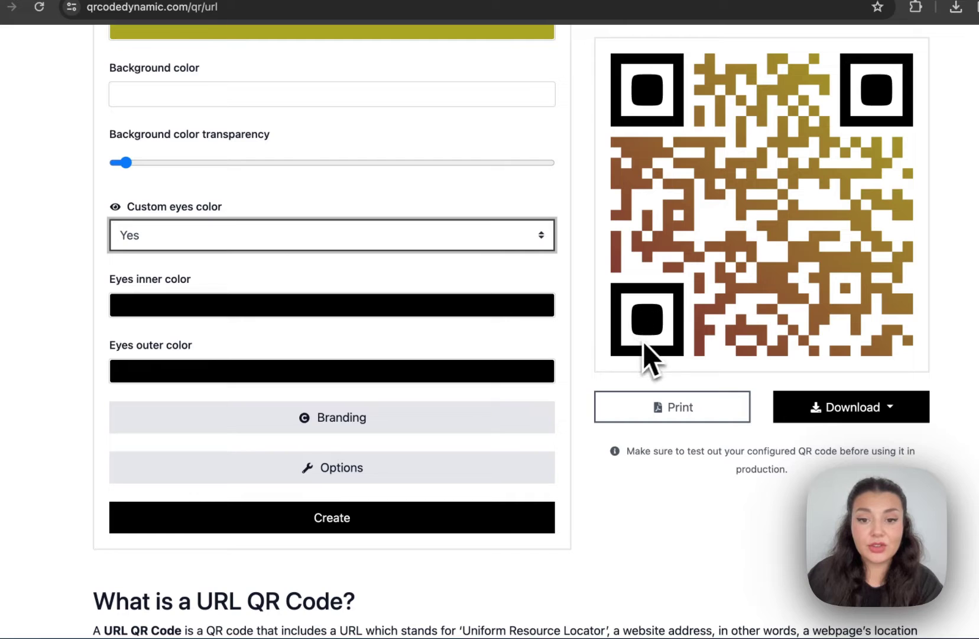
pyautogui.click(490, 305)
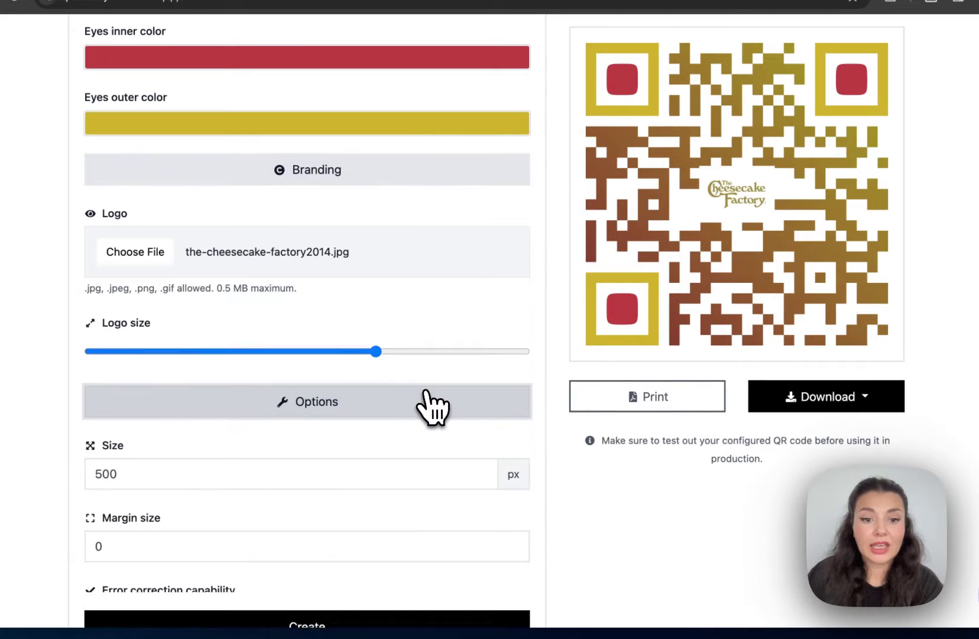
# Set the QR code's error correction capability to H - best (30%).
pyautogui.click(428, 402)
pyautogui.scroll(-3, 432, 404)
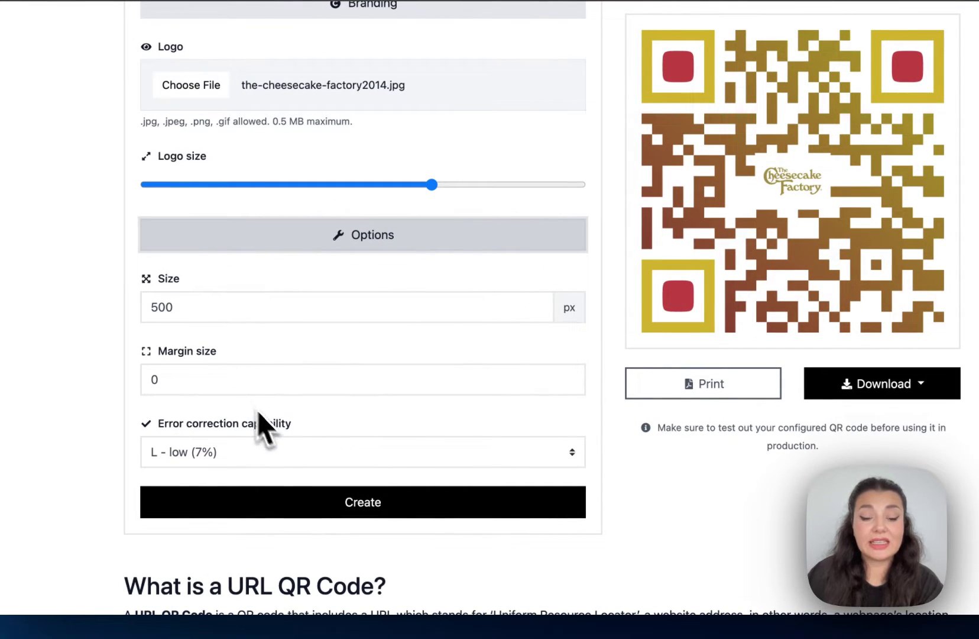
pyautogui.click(284, 457)
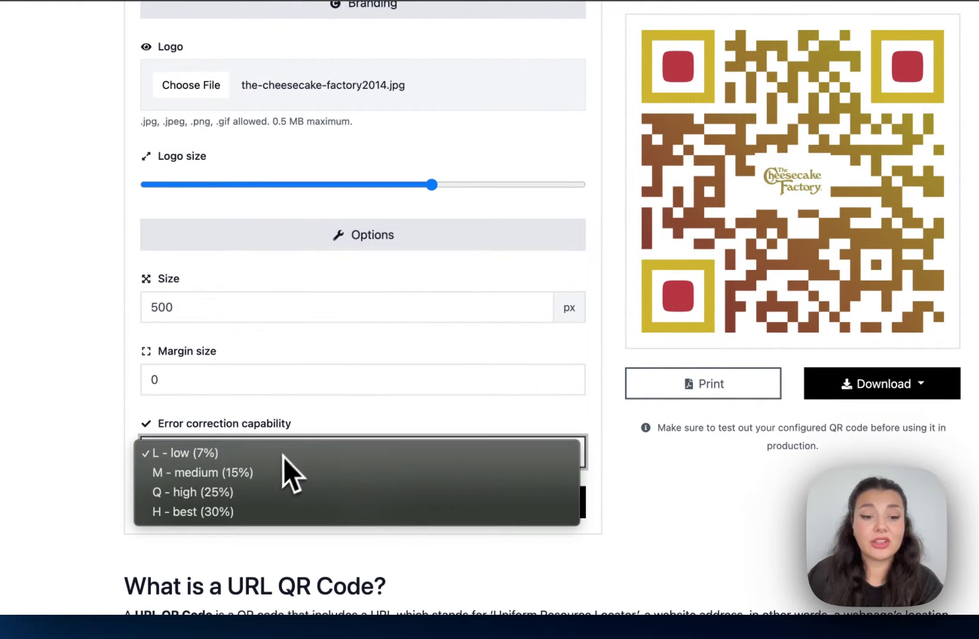
pyautogui.click(214, 514)
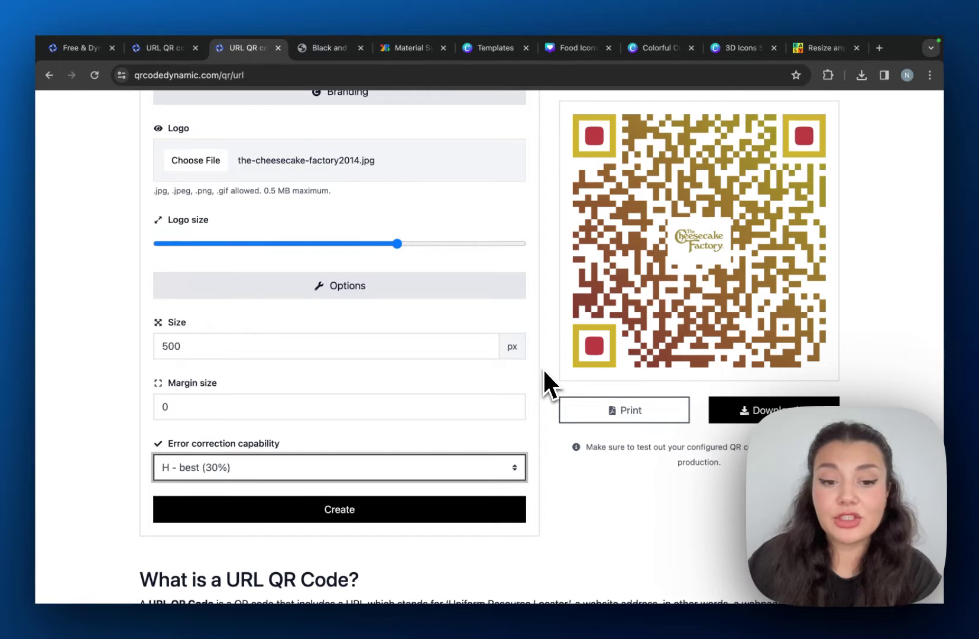
# Create the branded QR code and check the download format choices.
pyautogui.click(261, 519)
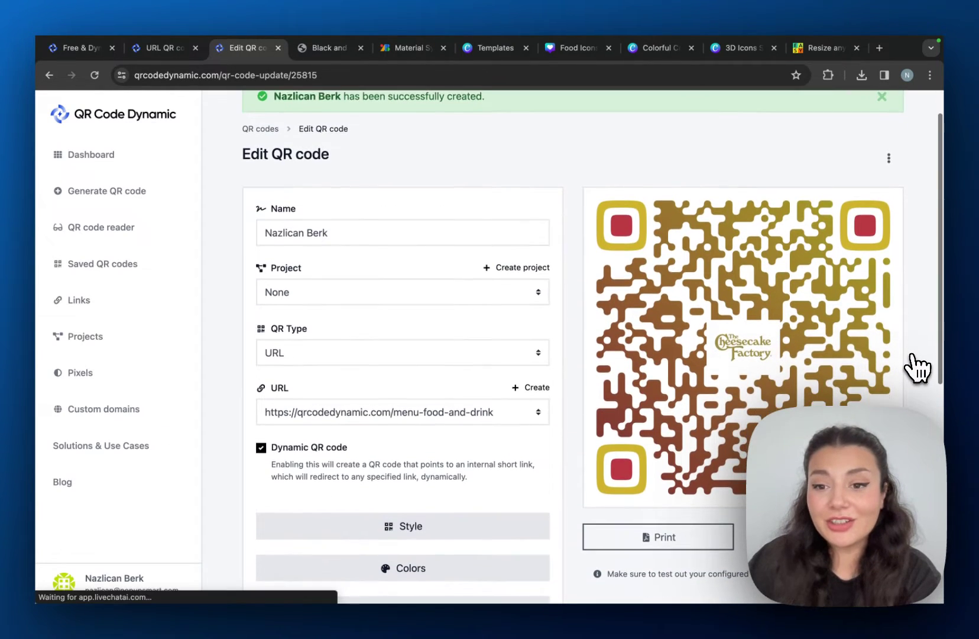
pyautogui.scroll(-3, 918, 368)
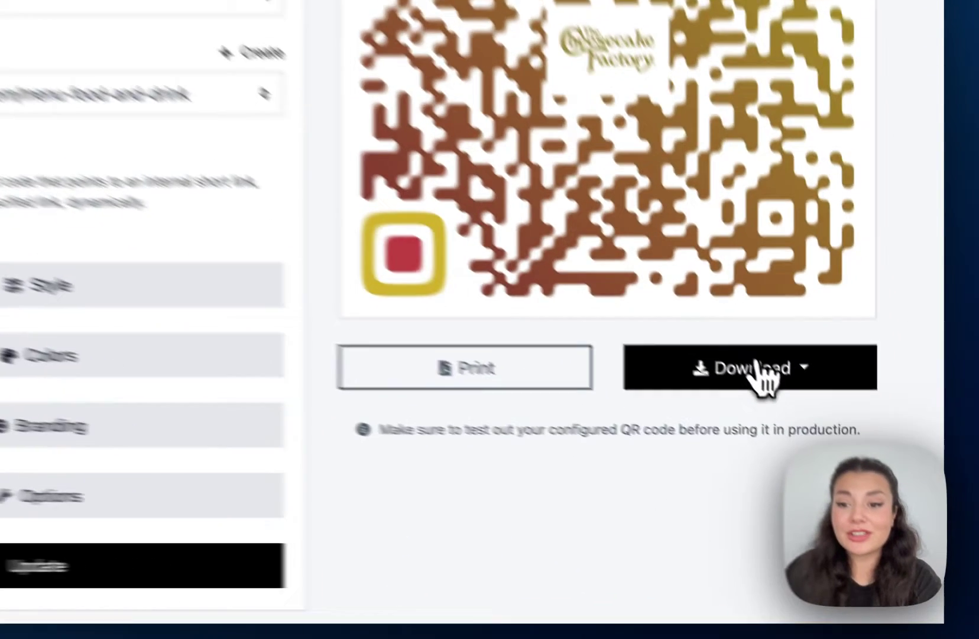
pyautogui.click(849, 453)
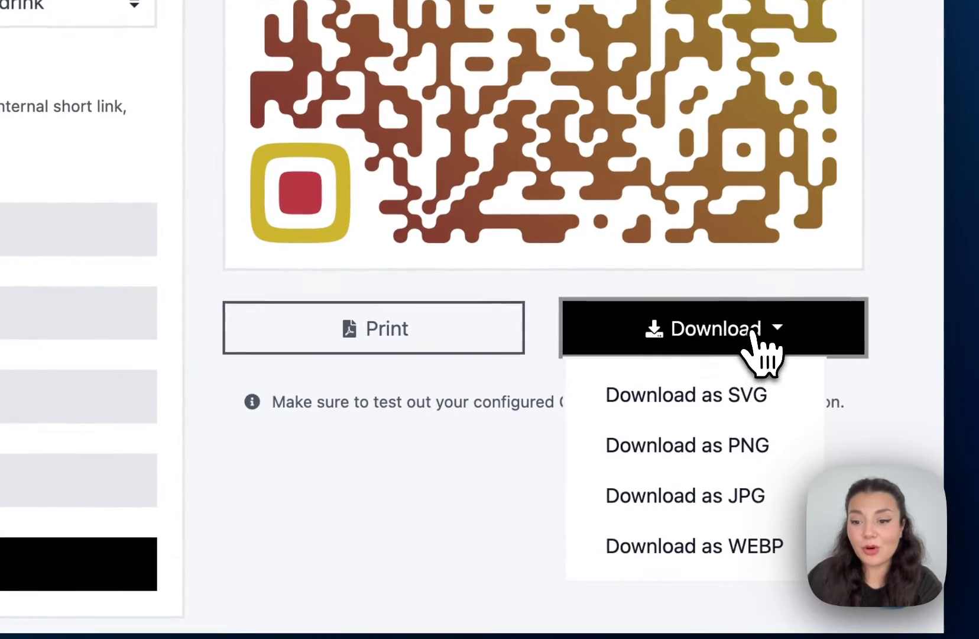
pyautogui.click(753, 334)
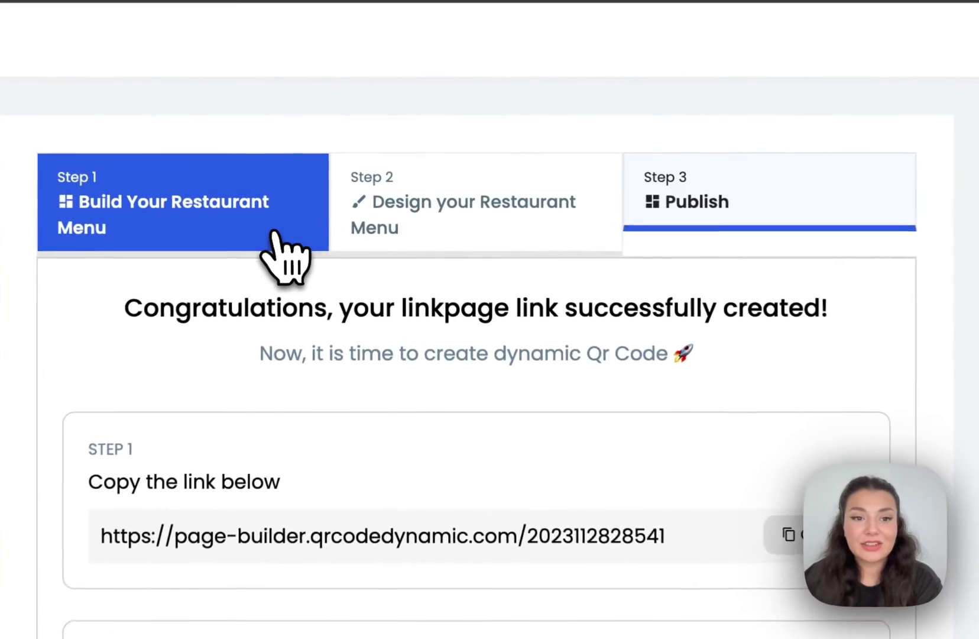
# Go back to Step 1, Build Your Restaurant Menu, with the Food, Drinks and Dessert categories.
pyautogui.click(274, 234)
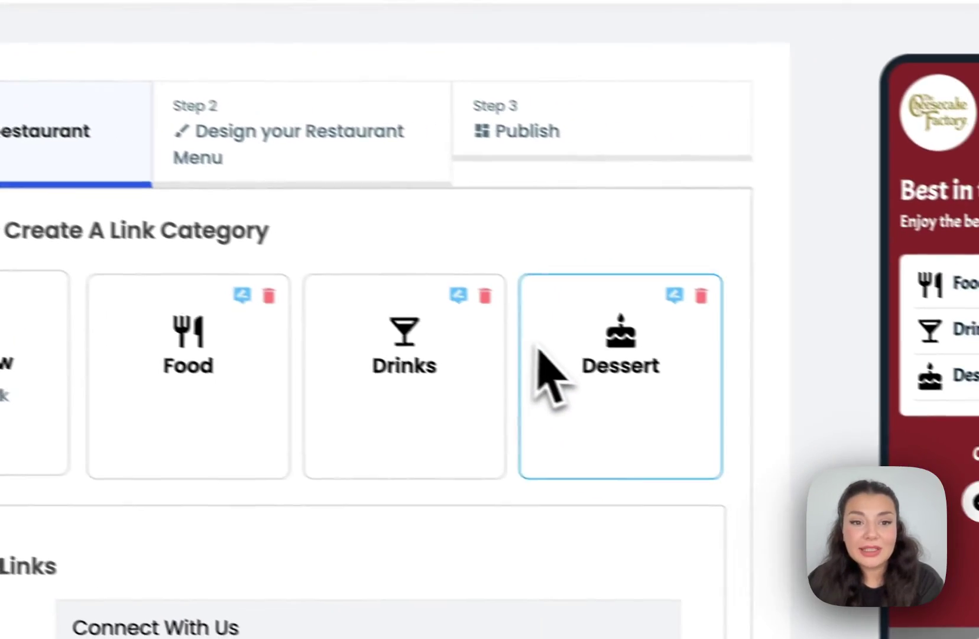